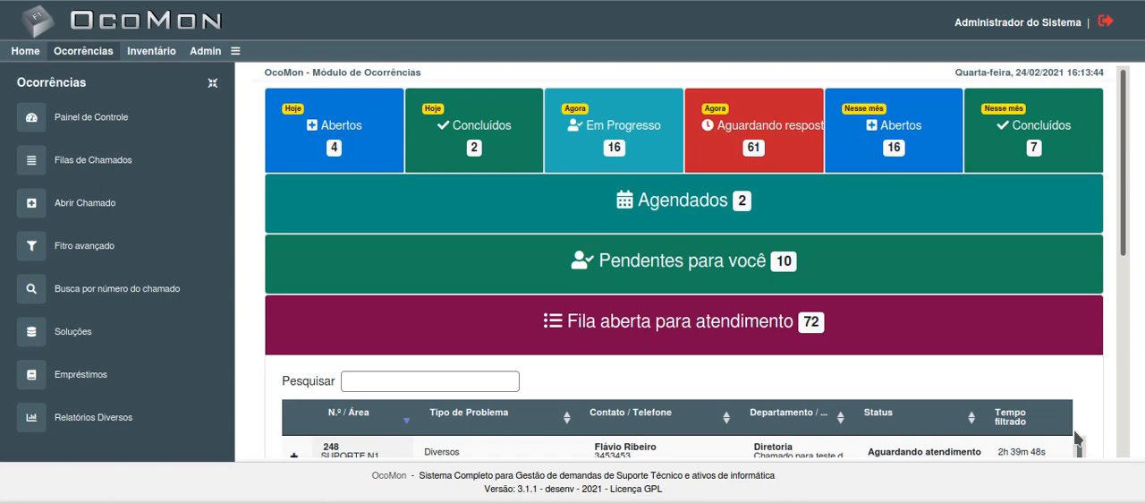
# Step: Open the form for registering a new support ticket (Abrir Chamado)
pyautogui.click(132, 216)
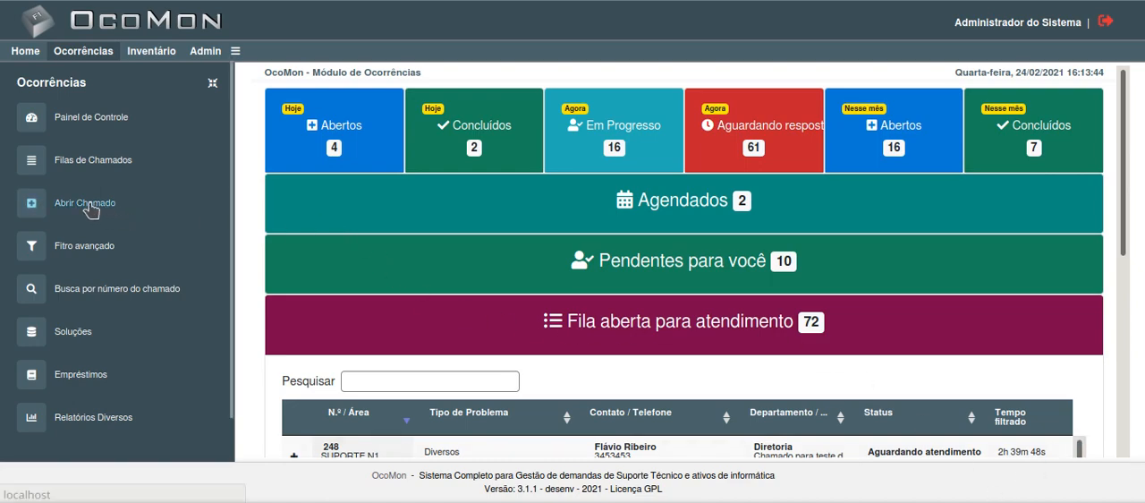
pyautogui.scroll(-2, 689, 314)
pyautogui.scroll(2, 687, 308)
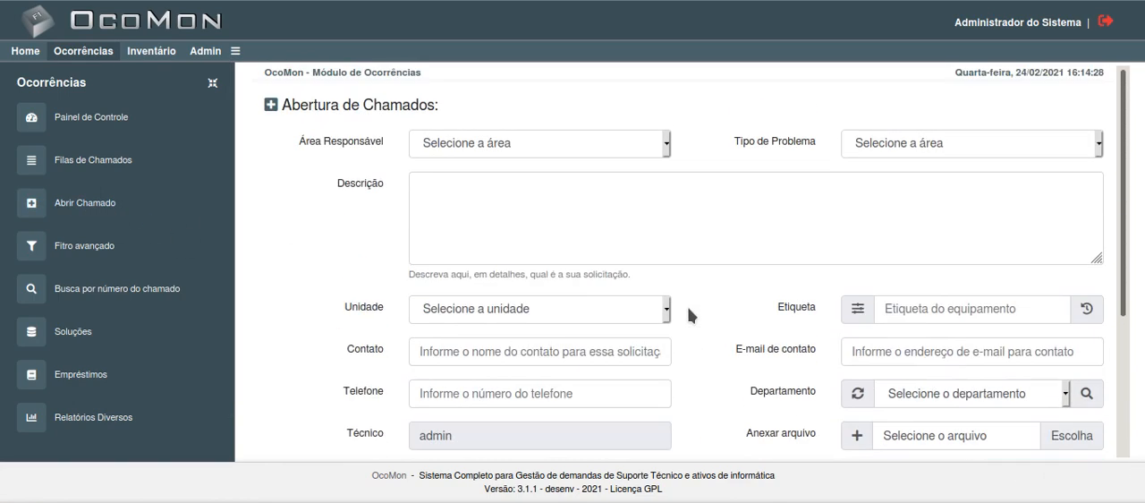
pyautogui.scroll(-1, 695, 309)
pyautogui.scroll(1, 700, 346)
# Step: Set the ticket's responsible area to REDES E SERVIDORES and its problem type to Diversos
pyautogui.click(498, 152)
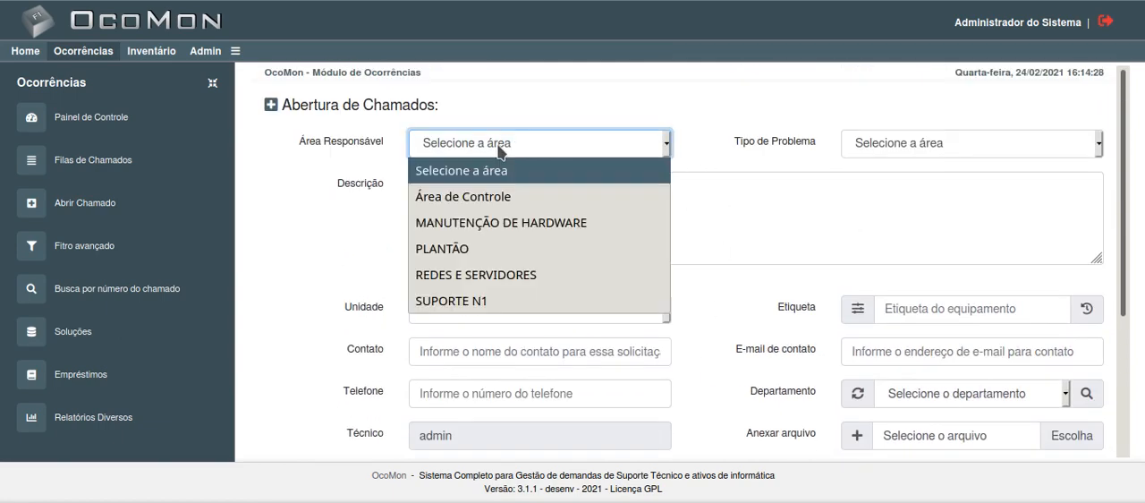
pyautogui.click(467, 275)
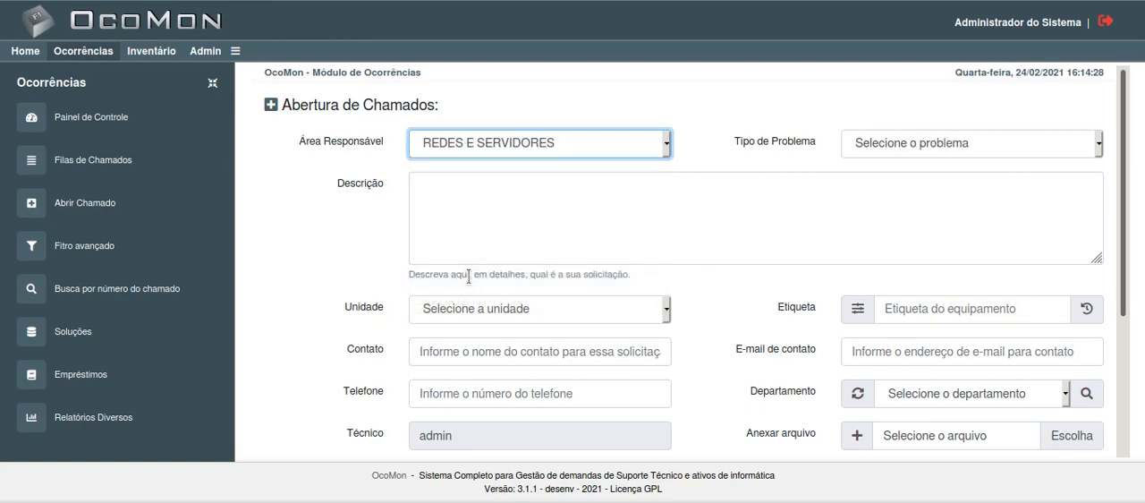
pyautogui.click(924, 144)
pyautogui.click(907, 300)
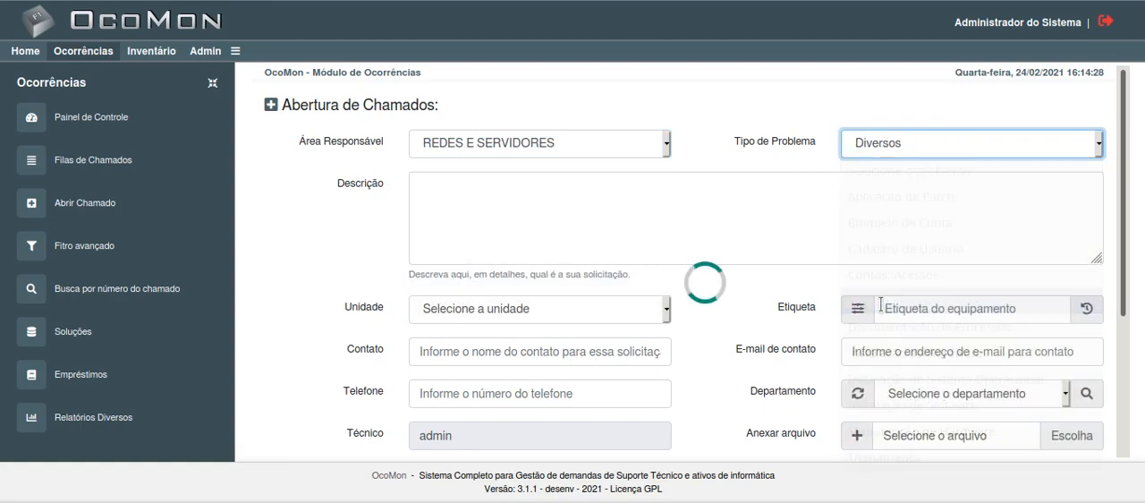
# Step: Enter the ticket description "Encaminhamento do chamado para um operador específico."
pyautogui.scroll(-2, 610, 312)
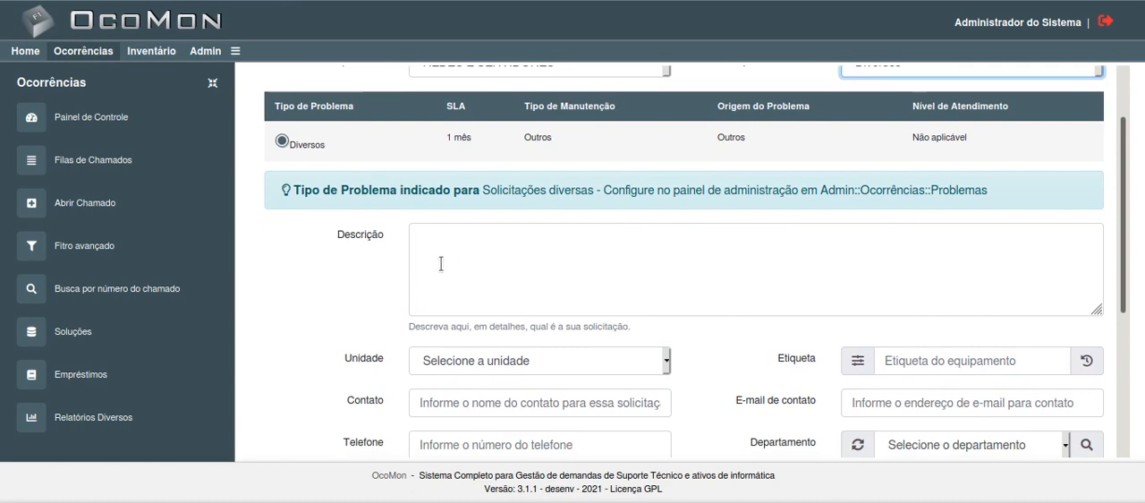
pyautogui.click(484, 257)
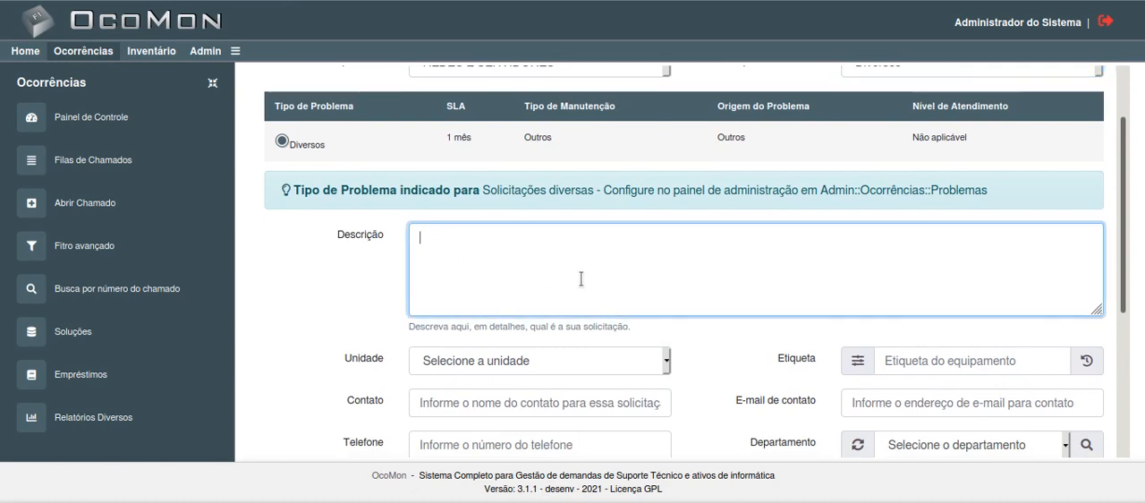
pyautogui.write('Encaminhamento de')
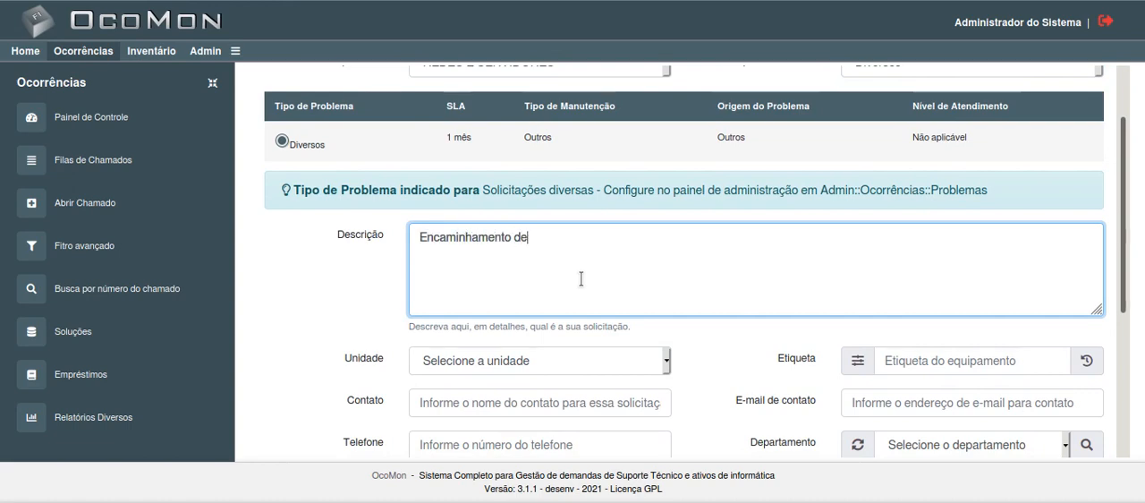
pyautogui.press('BackSpace')
pyautogui.write('o chamado para um o')
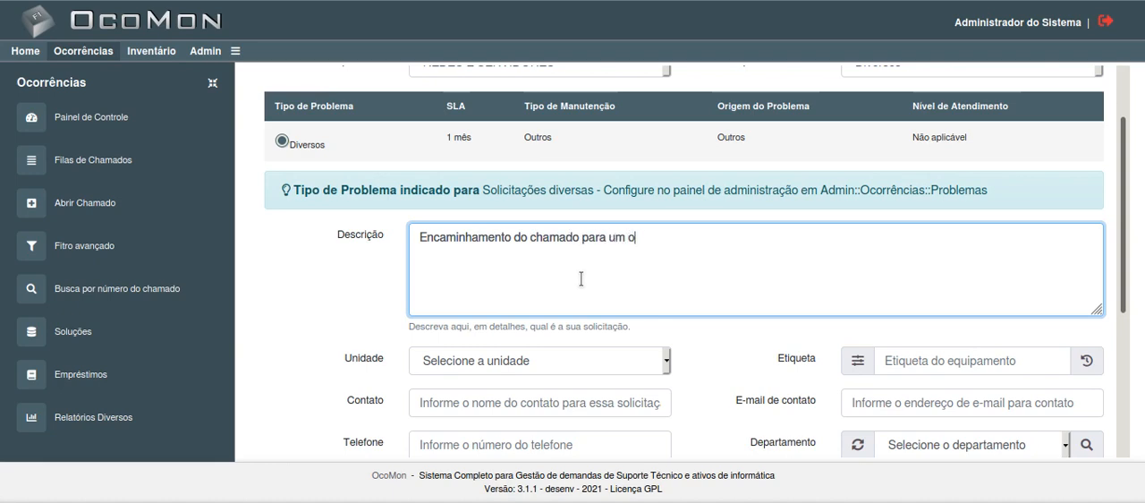
pyautogui.write('perador específico.')
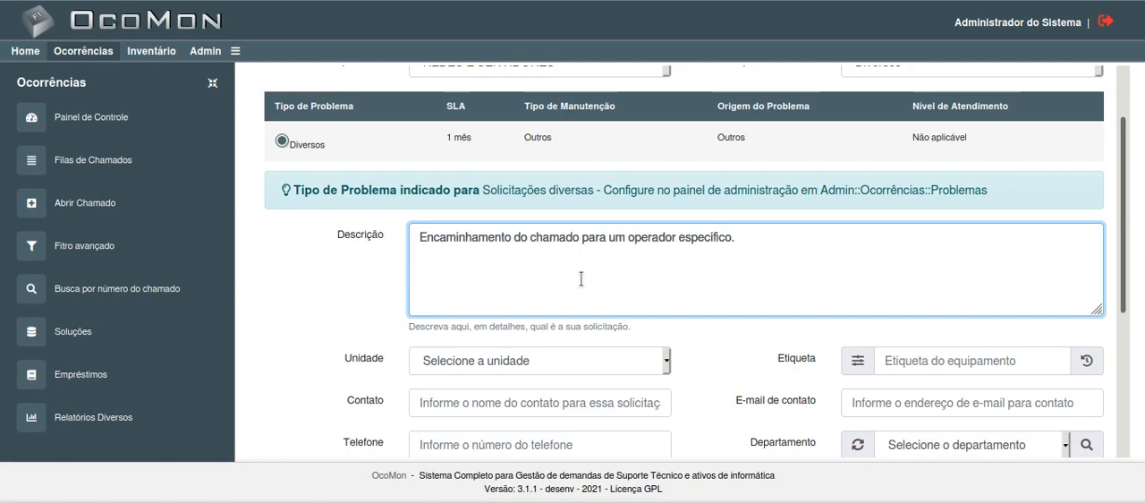
# Step: Fill in the contact's name and e-mail address using the suggested entries
pyautogui.scroll(-2, 580, 278)
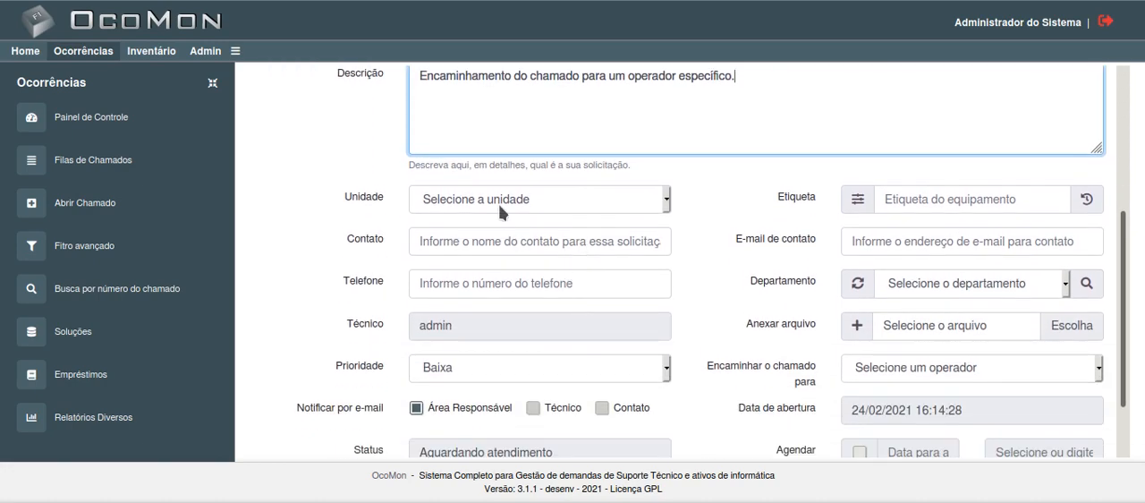
pyautogui.click(490, 241)
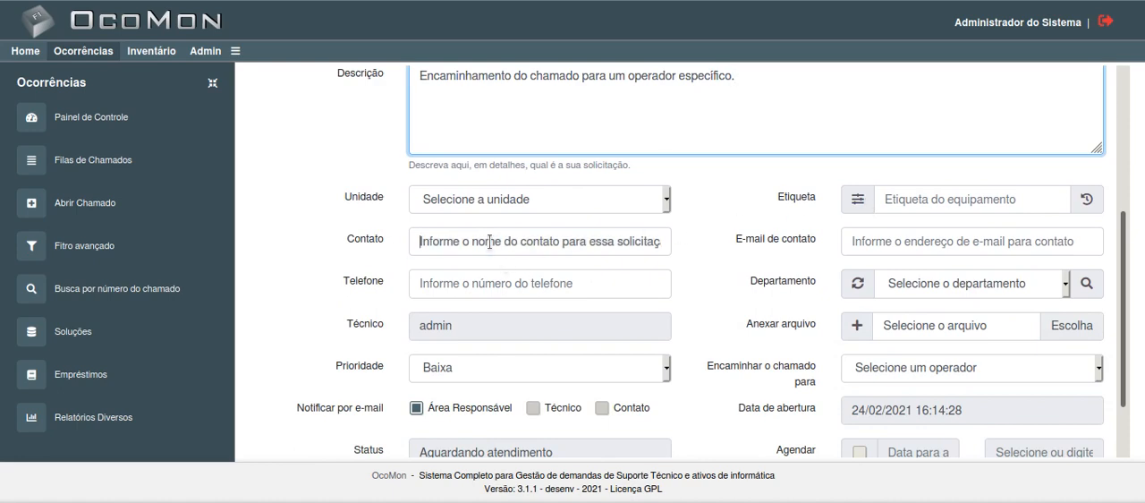
pyautogui.click(489, 241)
pyautogui.scroll(-1, 484, 305)
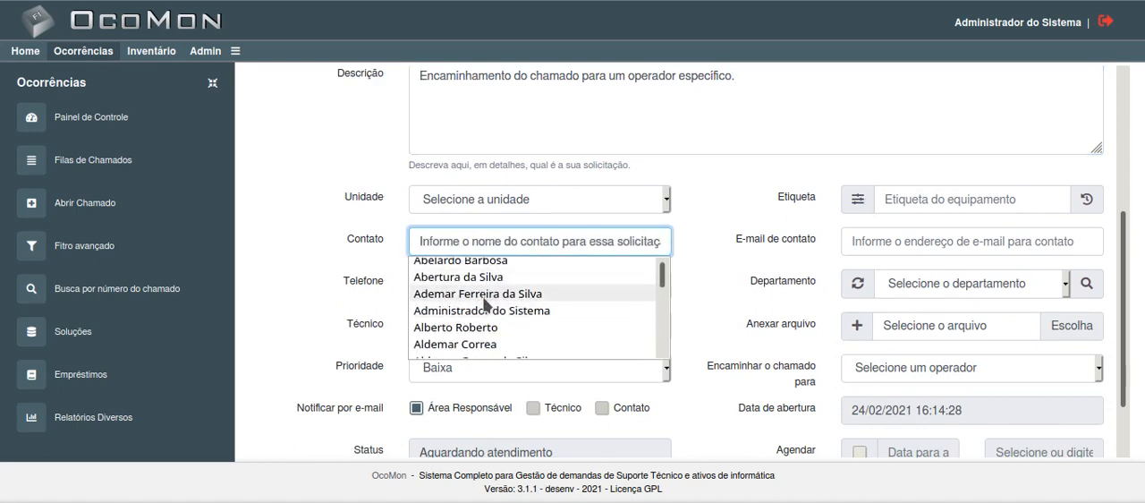
pyautogui.scroll(-3, 484, 305)
pyautogui.click(483, 298)
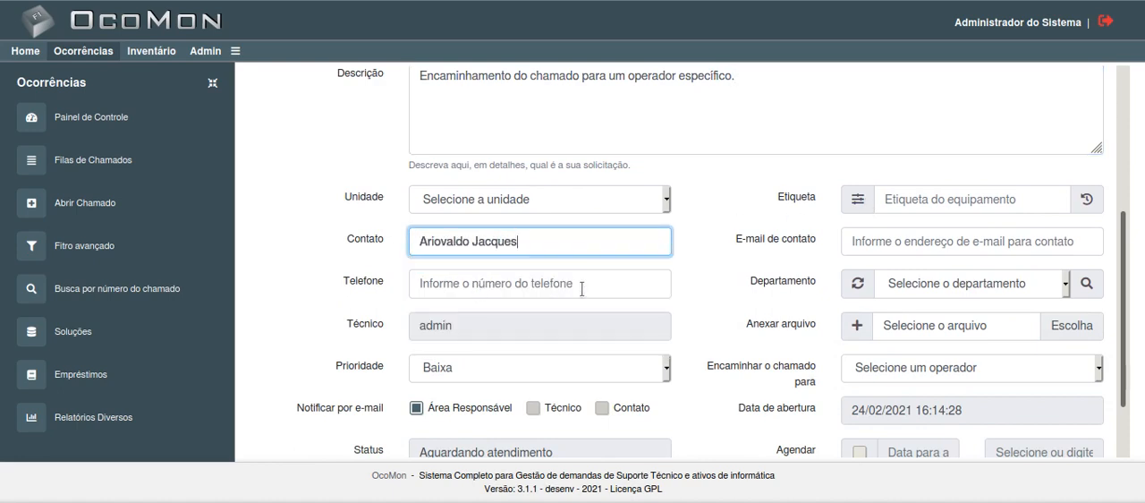
pyautogui.click(896, 241)
pyautogui.click(893, 282)
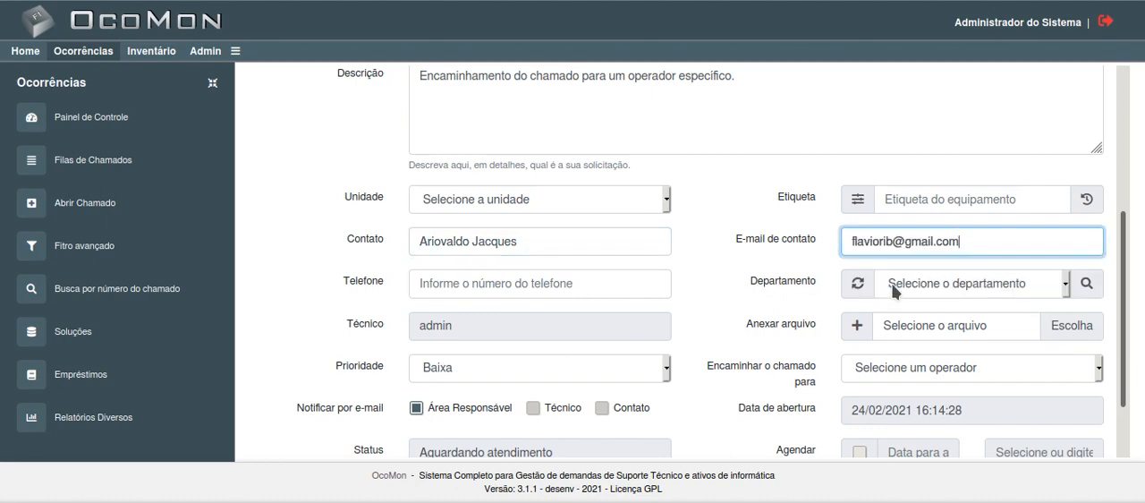
# Step: Fill in the contact's phone number from the suggestions and set the department to Centro de Informática - Prédio 3
pyautogui.click(511, 284)
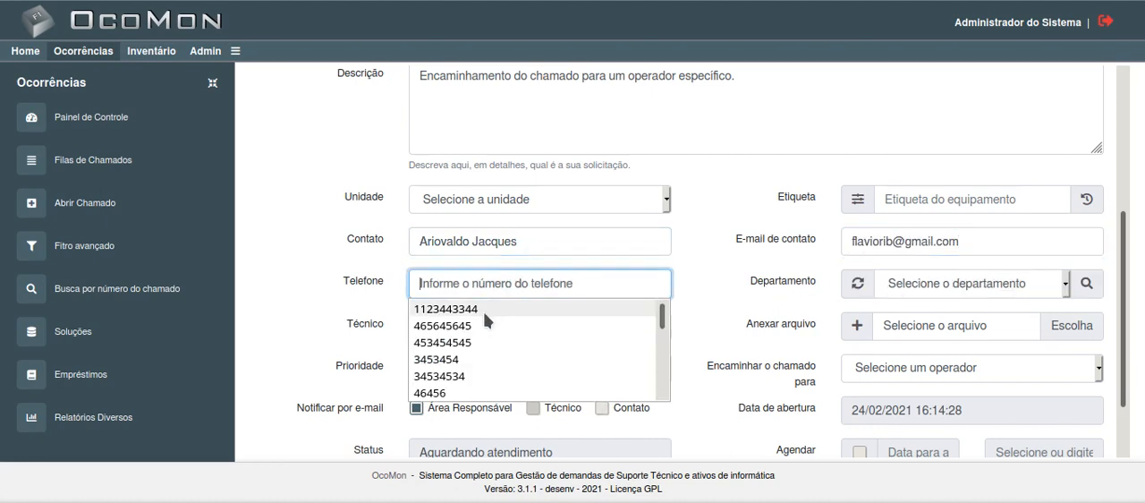
pyautogui.click(474, 309)
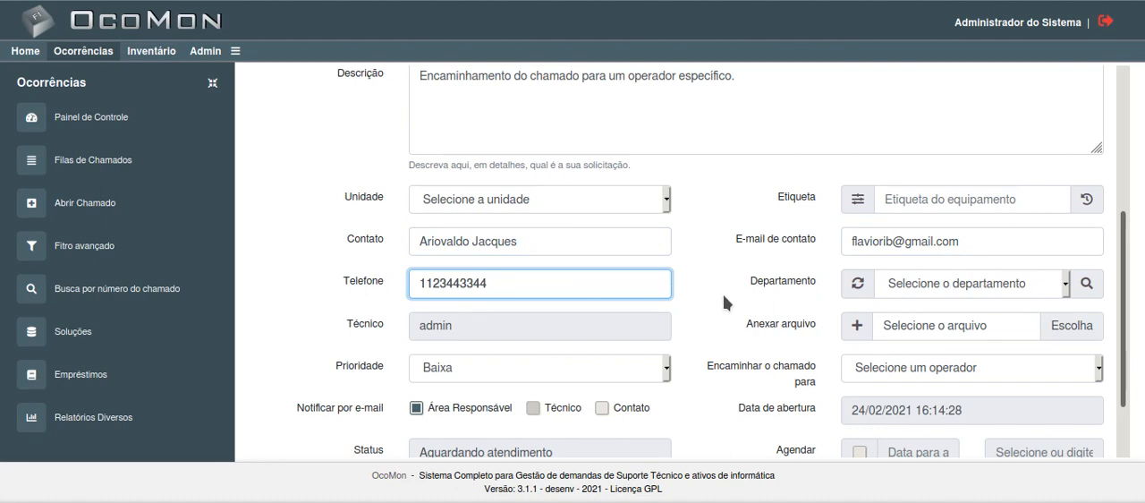
pyautogui.click(938, 285)
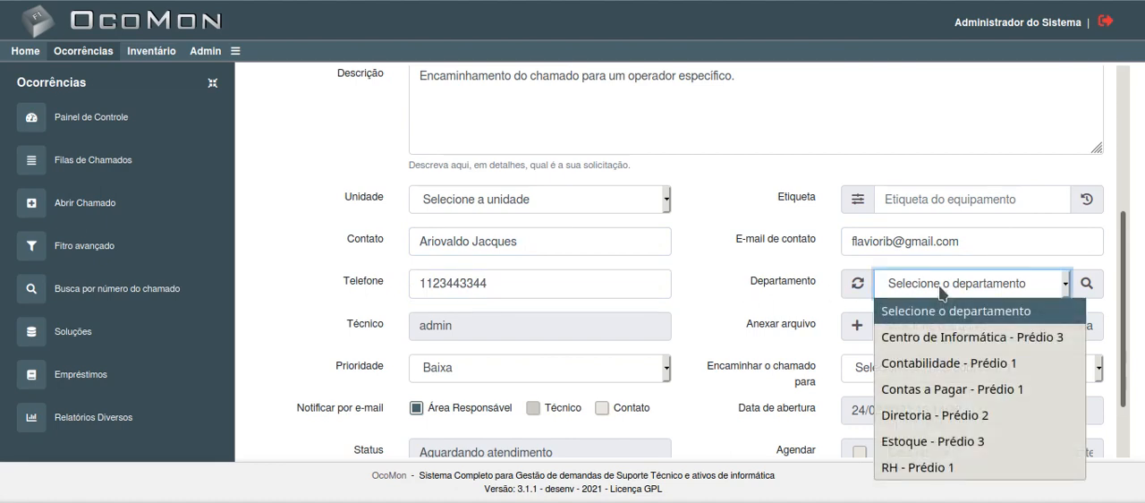
pyautogui.click(932, 345)
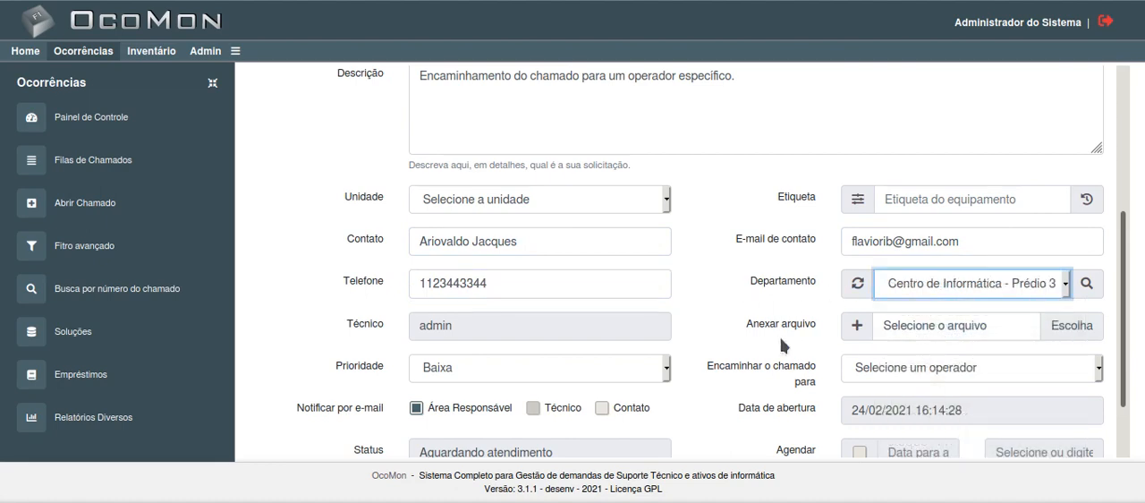
# Step: Examine the operators available for forwarding the ticket and the responsible area chosen for it
pyautogui.scroll(-2, 709, 316)
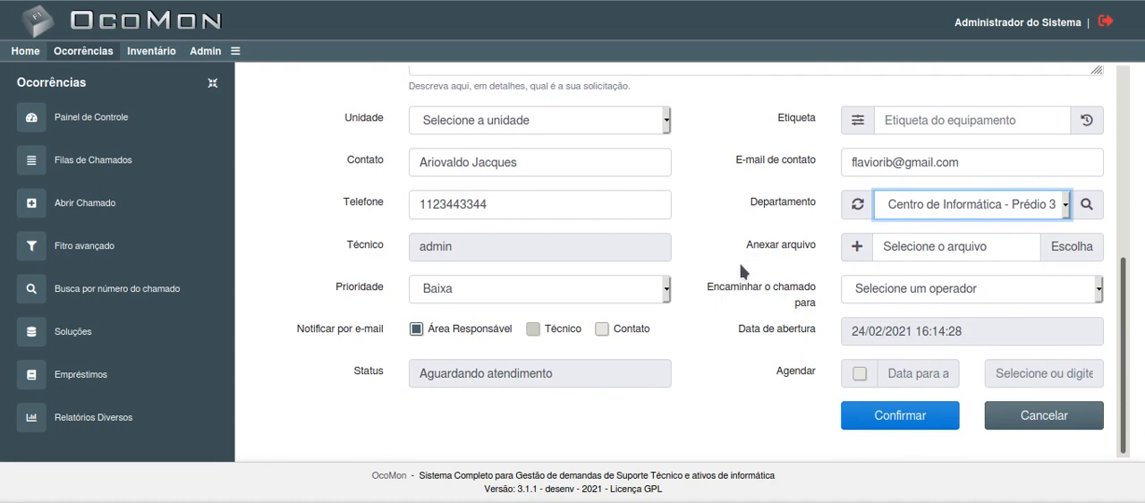
pyautogui.click(918, 291)
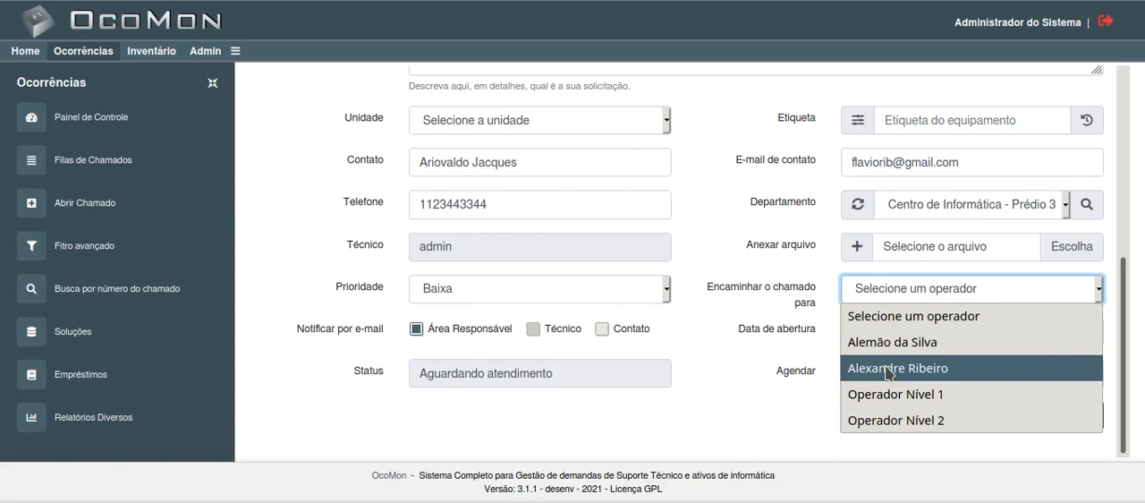
pyautogui.click(748, 306)
pyautogui.scroll(3, 749, 306)
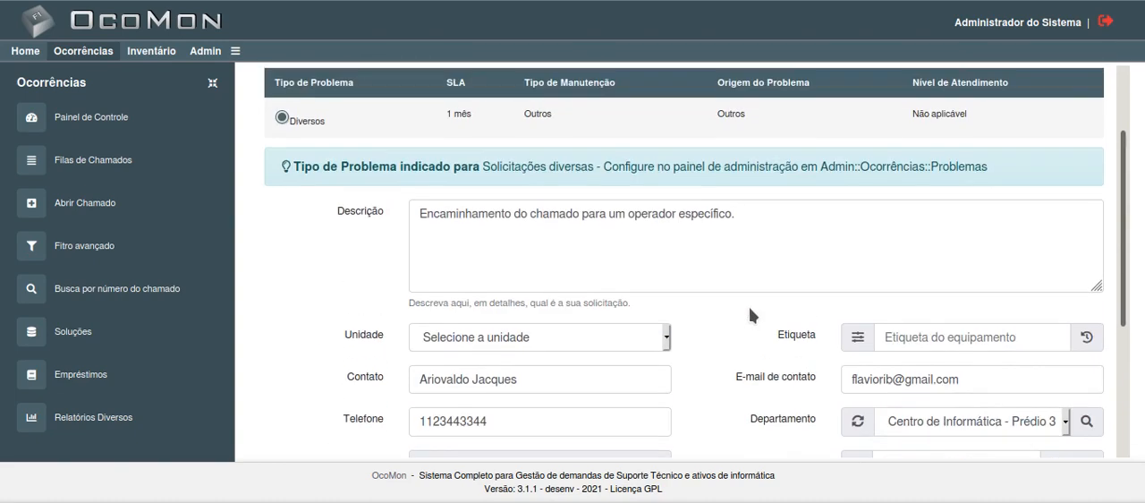
pyautogui.scroll(-3, 810, 396)
pyautogui.scroll(5, 581, 244)
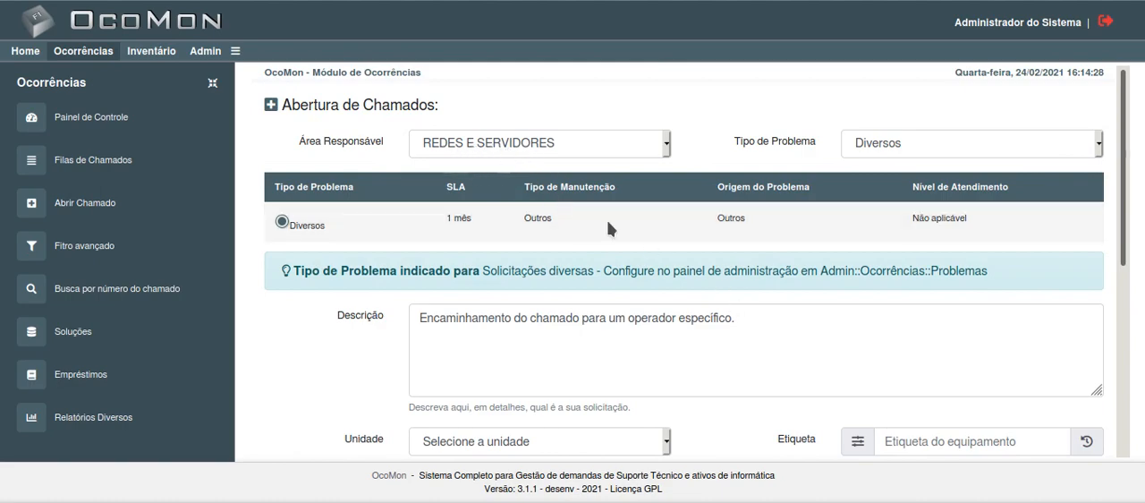
pyautogui.scroll(-5, 798, 340)
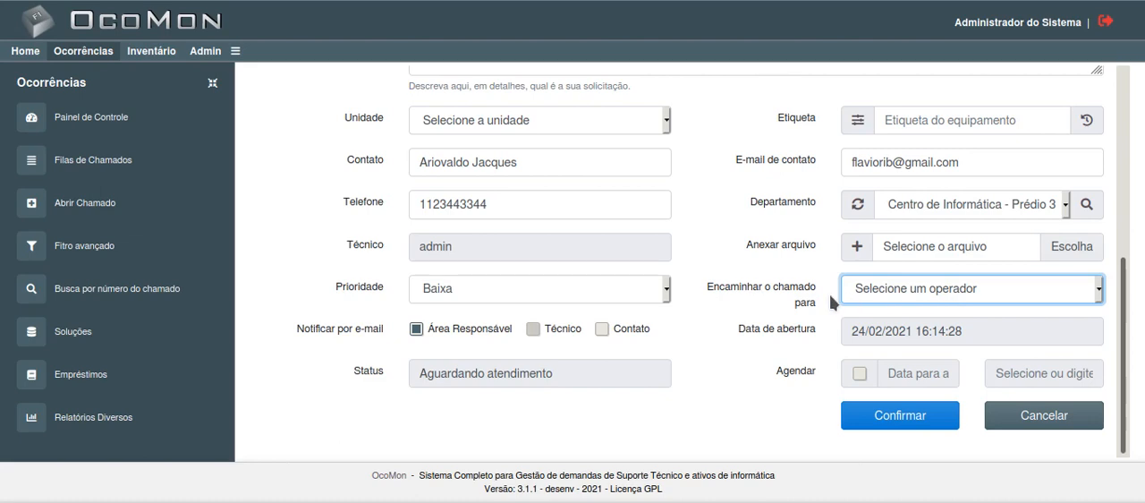
# Step: Try forwarding the ticket to Operador Nível 1 with the Técnico e-mail notification, and clear the operator choice again
pyautogui.click(946, 295)
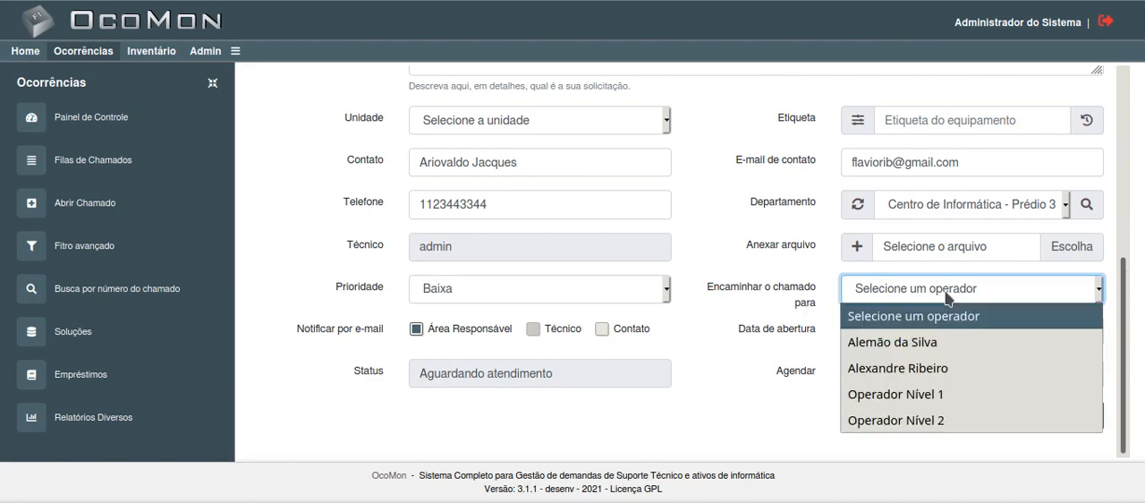
pyautogui.click(887, 394)
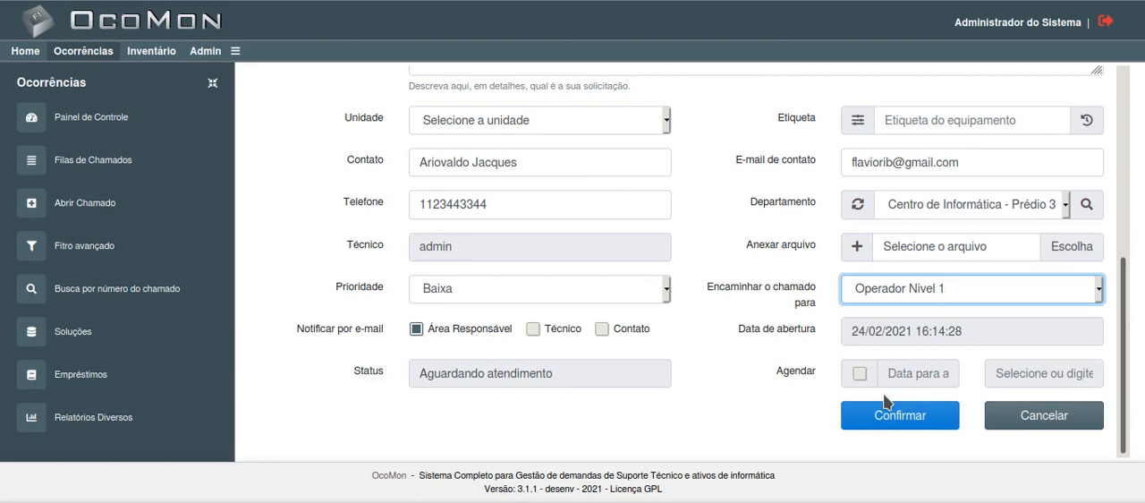
pyautogui.click(533, 329)
pyautogui.click(868, 300)
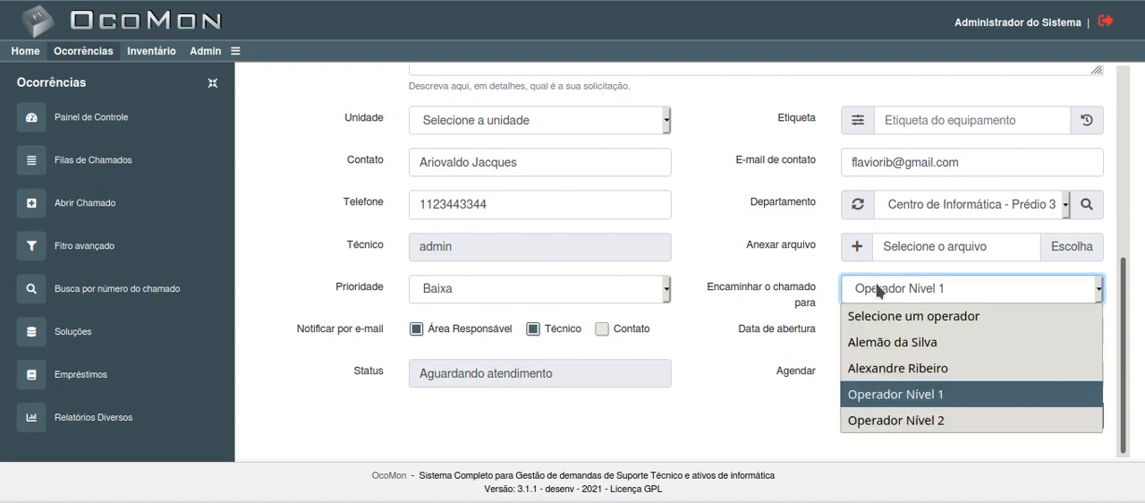
pyautogui.click(876, 315)
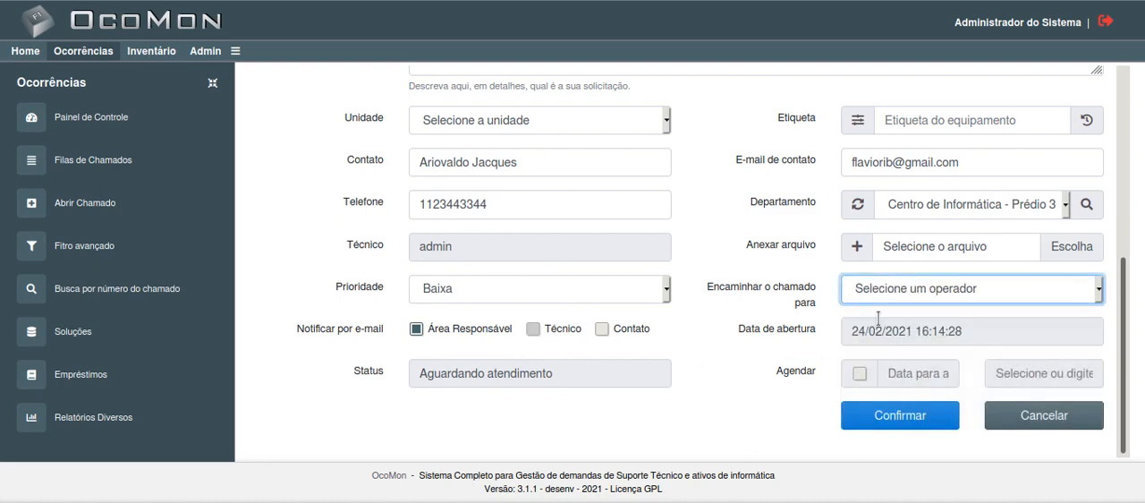
pyautogui.click(533, 329)
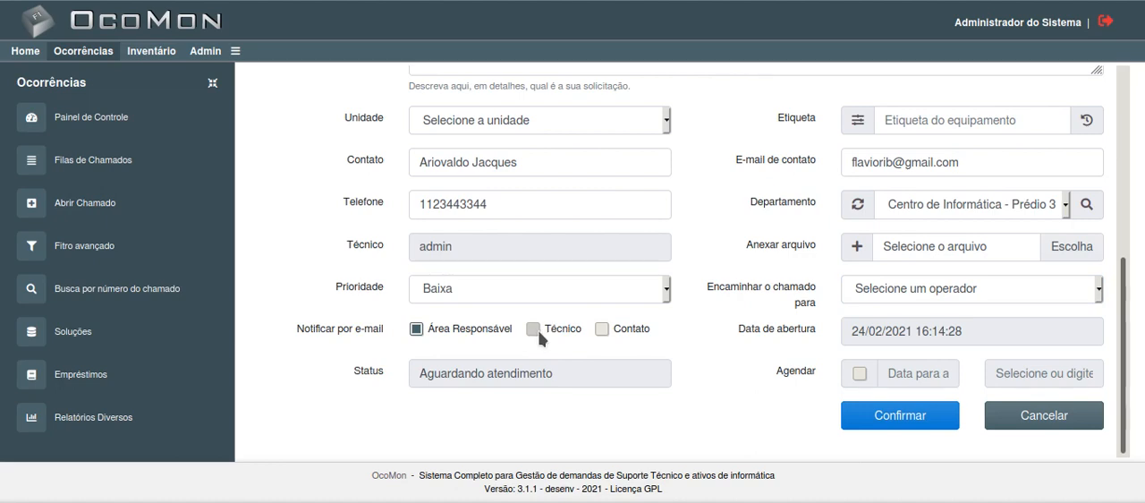
# Step: Forward the ticket to Operador Nível 1 and enable the Técnico e-mail notification
pyautogui.click(901, 295)
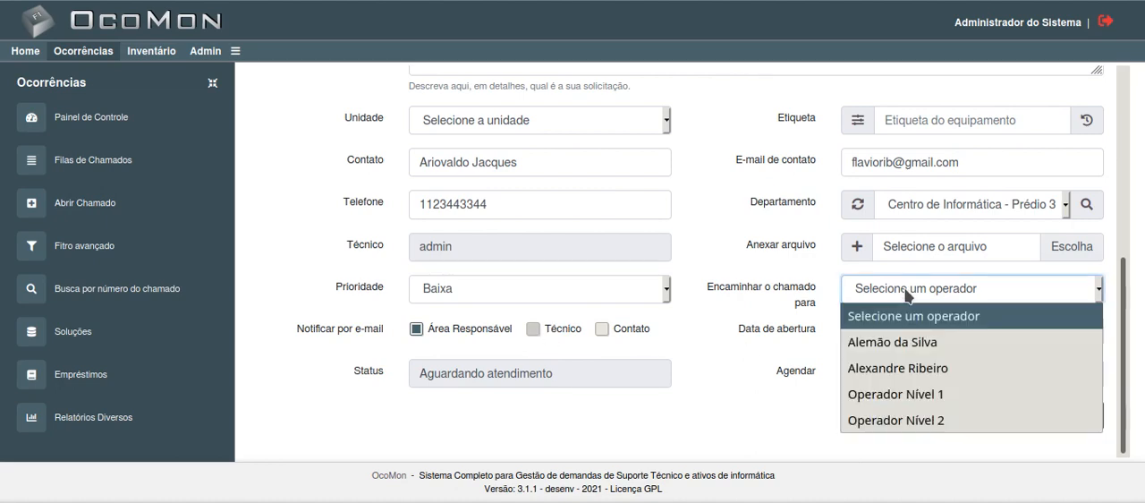
pyautogui.click(891, 394)
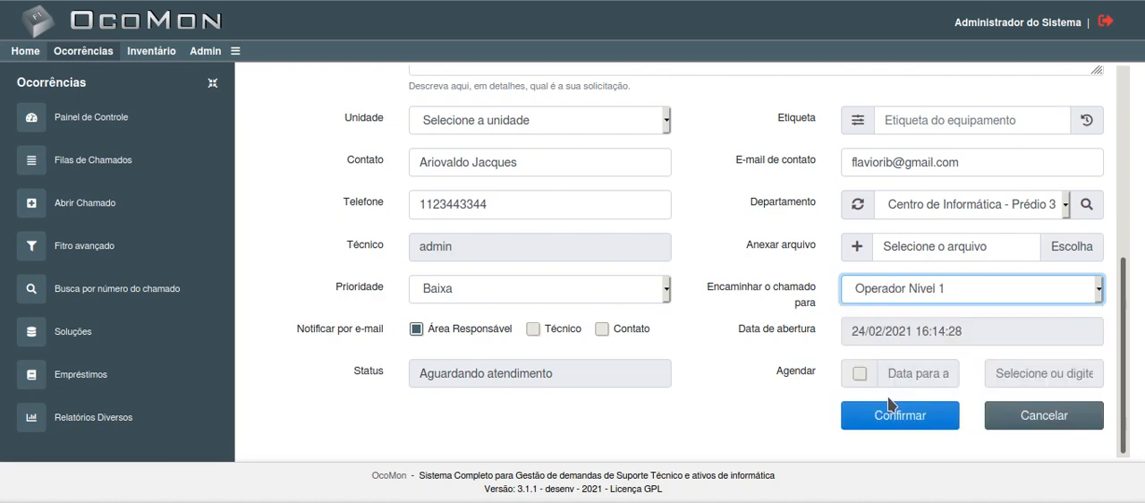
pyautogui.click(533, 329)
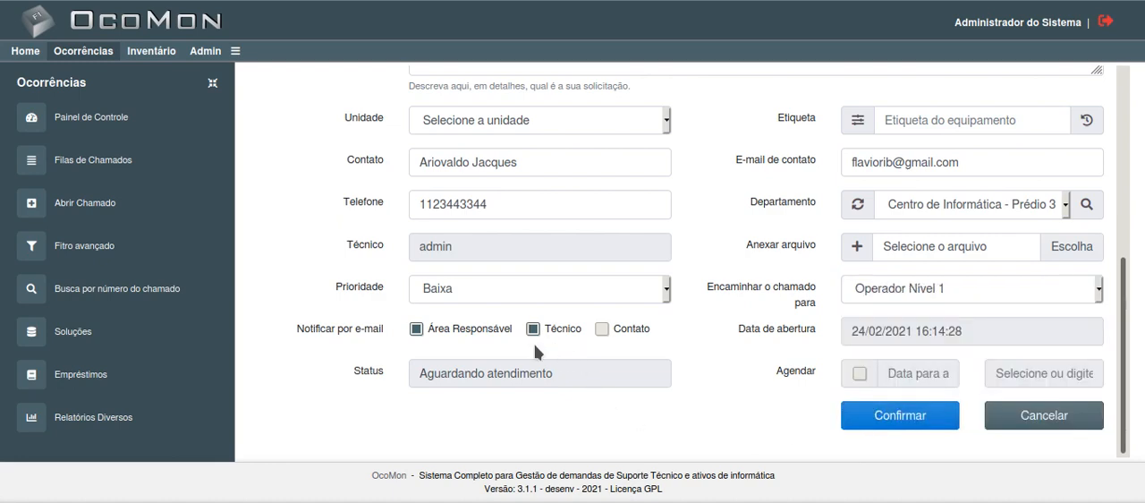
# Step: Enable the Contato e-mail notification, keeping Área Responsável selected, and check the contact e-mail field
pyautogui.click(416, 329)
pyautogui.scroll(4, 349, 298)
pyautogui.scroll(-2, 422, 211)
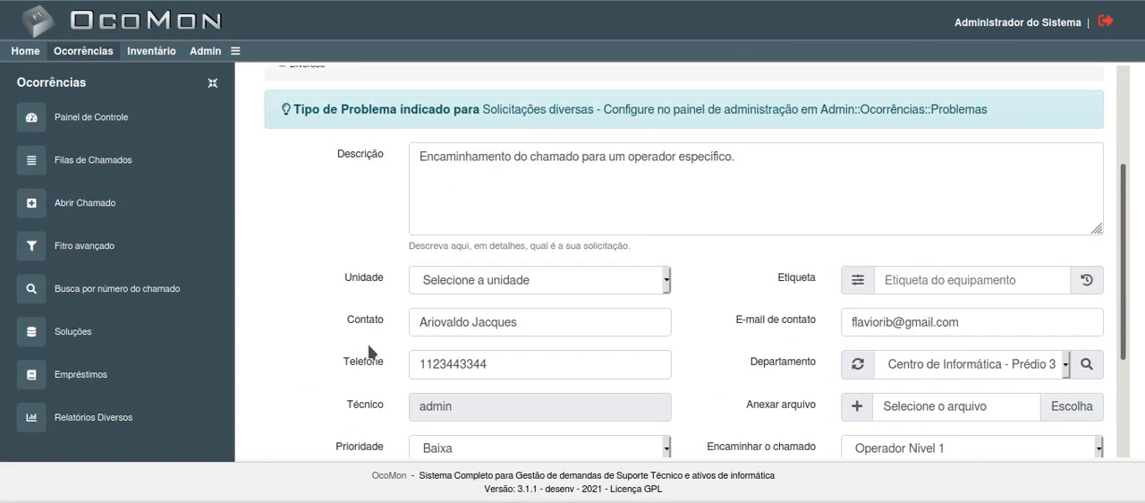
pyautogui.scroll(-4, 369, 352)
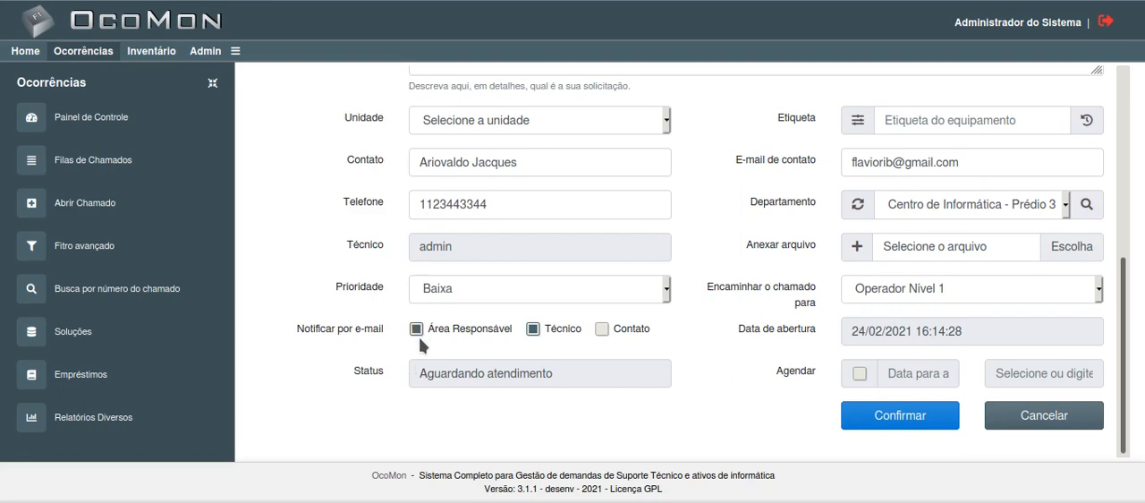
pyautogui.click(602, 333)
pyautogui.scroll(3, 695, 366)
pyautogui.scroll(-3, 695, 366)
pyautogui.scroll(3, 652, 346)
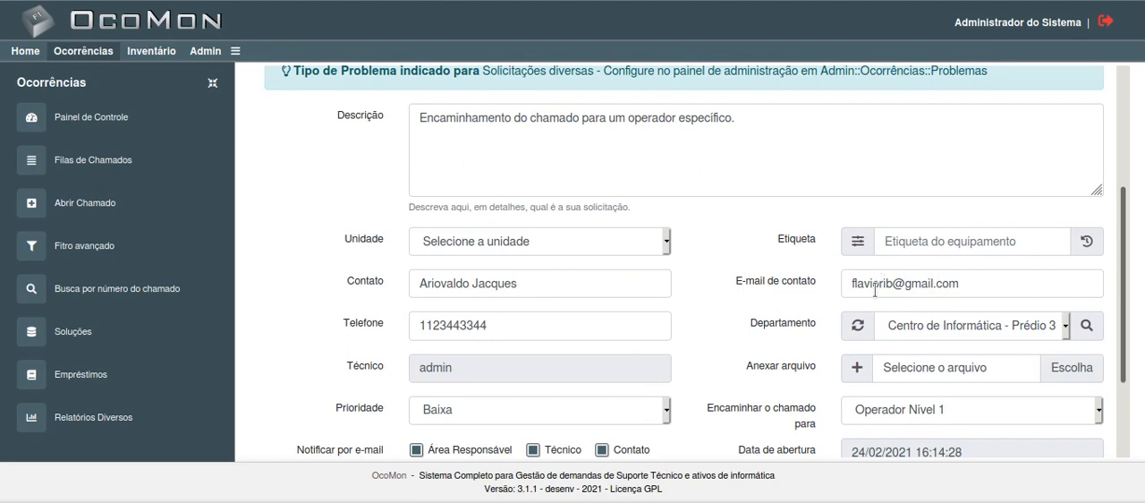
# Step: Review the completed ticket form, confirm the opening of the ticket, and dismiss the desktop mail notification
pyautogui.scroll(-2, 854, 295)
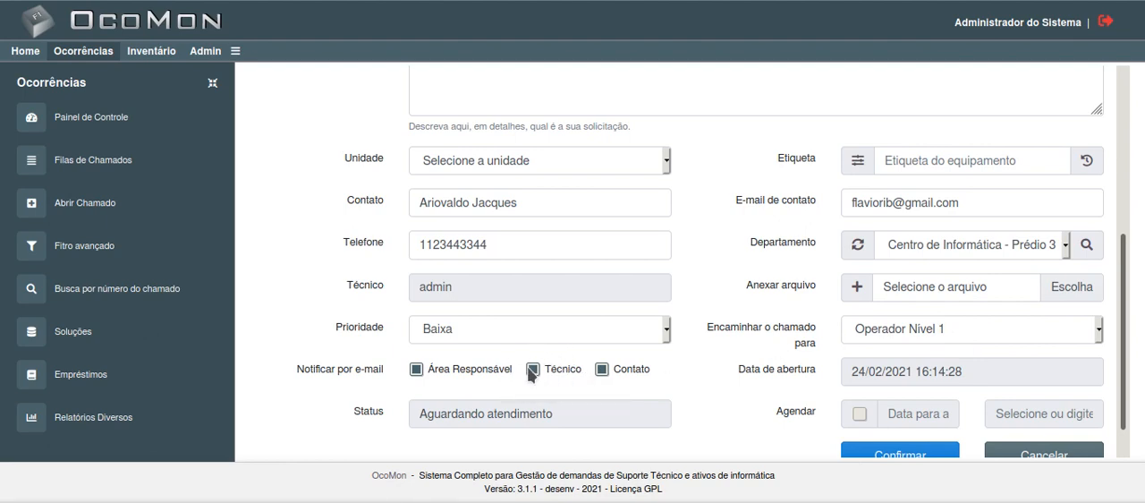
pyautogui.scroll(5, 437, 372)
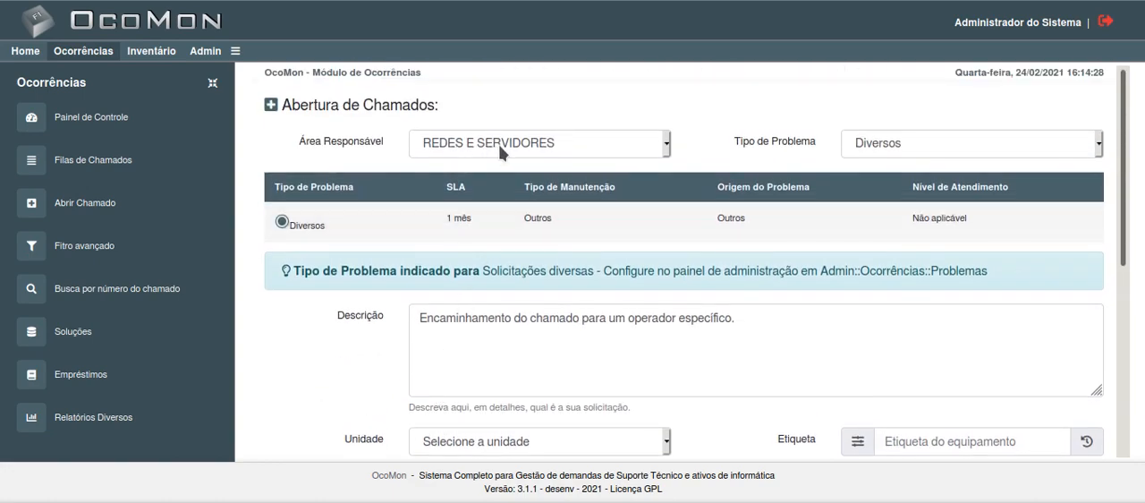
pyautogui.scroll(-4, 527, 206)
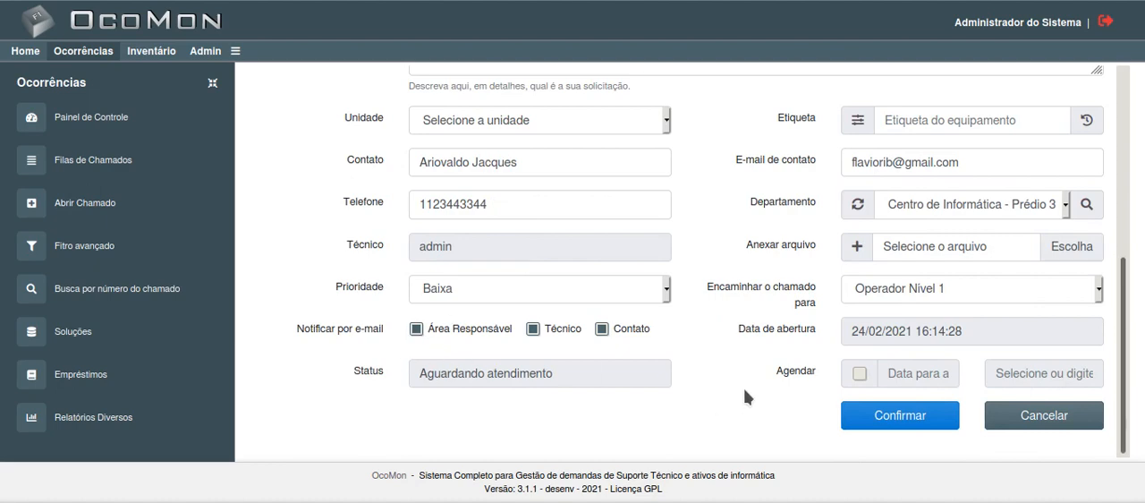
pyautogui.click(876, 422)
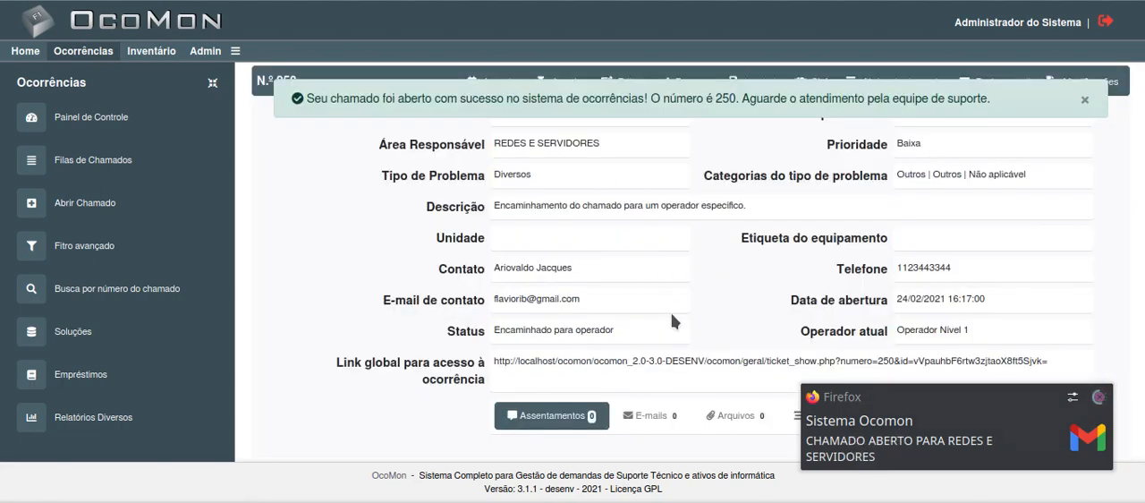
pyautogui.click(1098, 396)
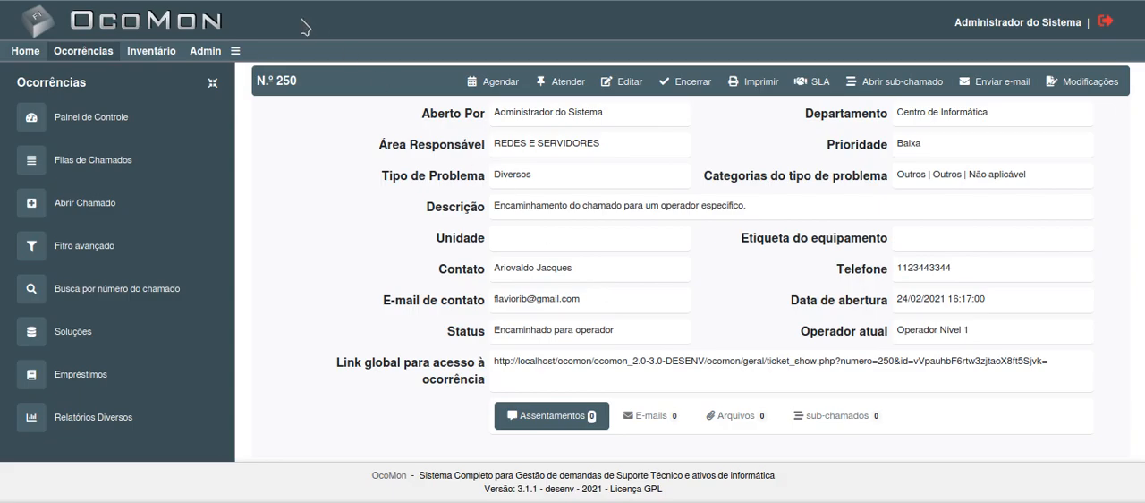
# Step: Switch to Gmail, refresh the unread message search, and read the "CHAMADO ABERTO PARA REDES E SERVIDORES" e-mail
pyautogui.click(269, 0)
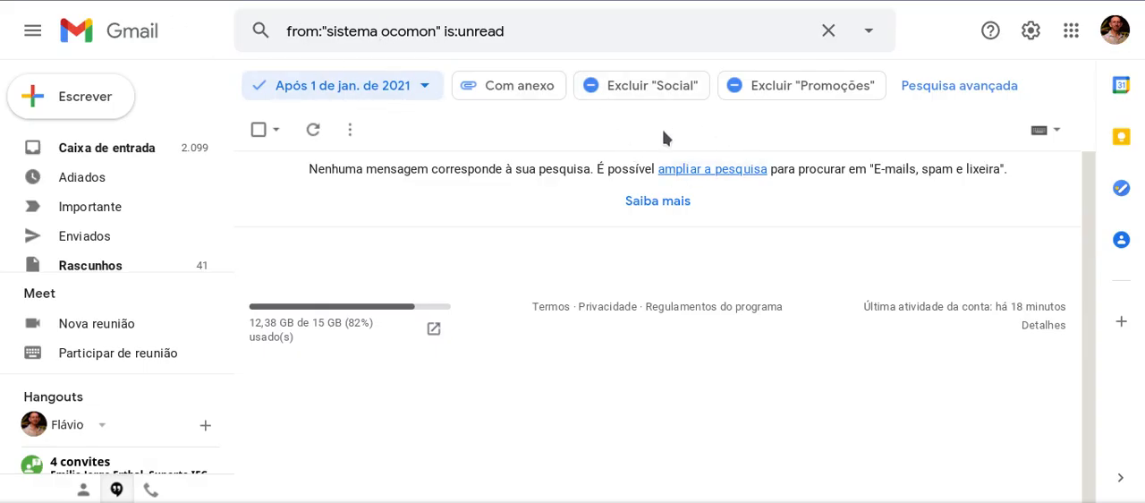
pyautogui.click(312, 129)
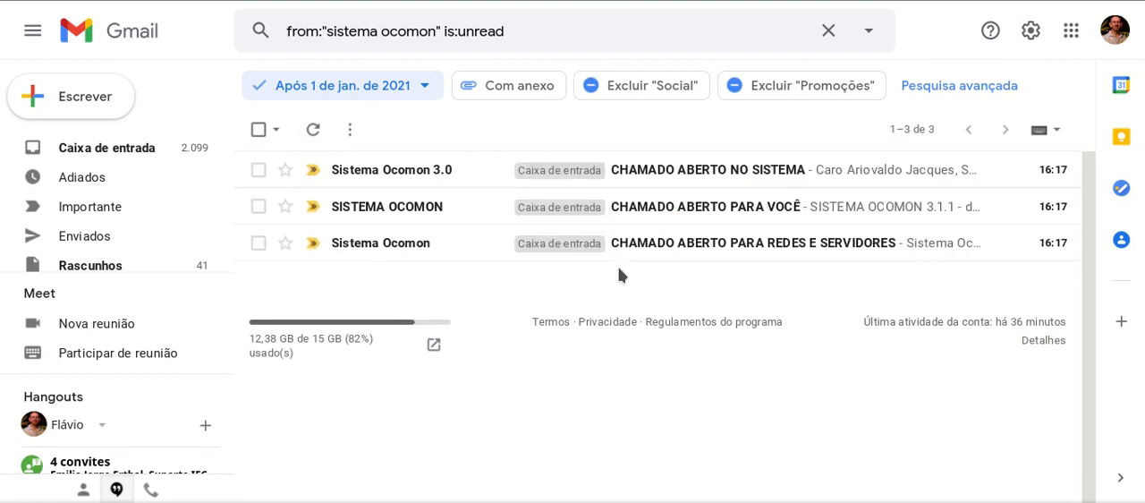
pyautogui.click(661, 248)
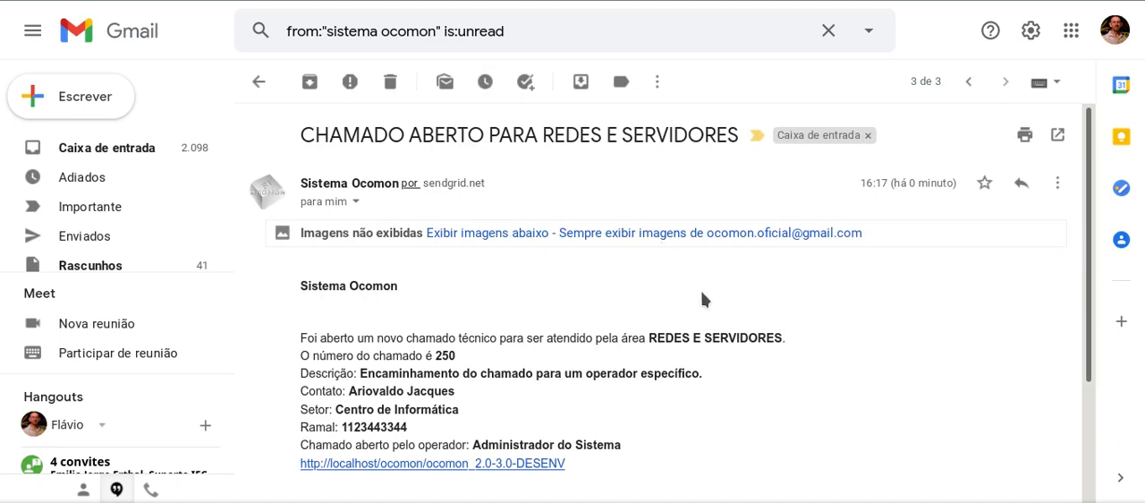
pyautogui.scroll(-5, 701, 291)
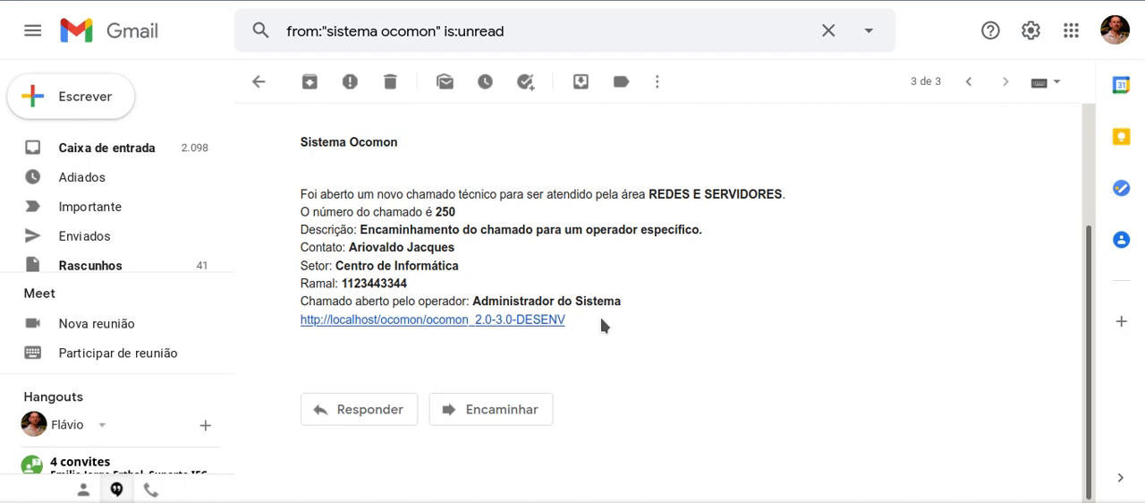
pyautogui.scroll(2, 637, 308)
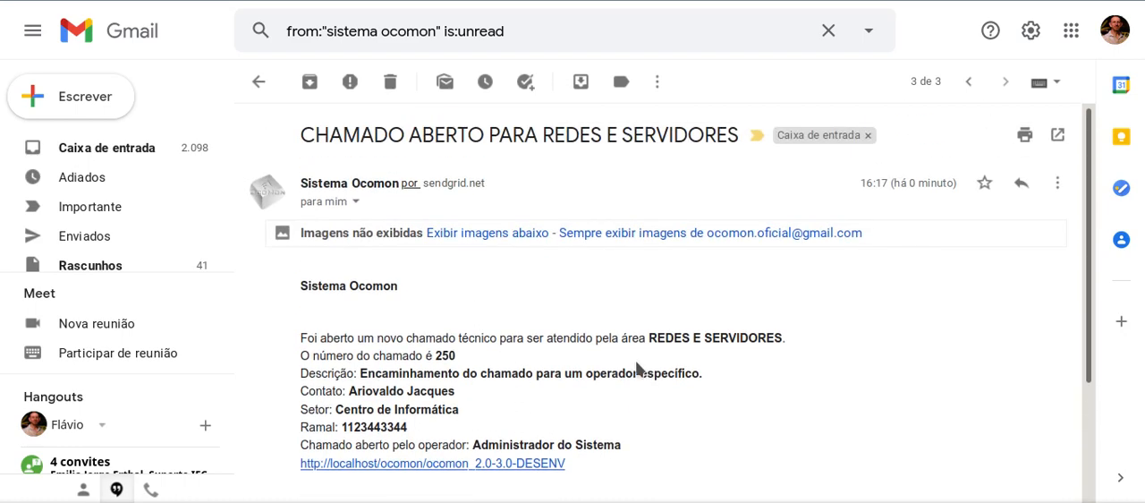
pyautogui.scroll(-2, 637, 367)
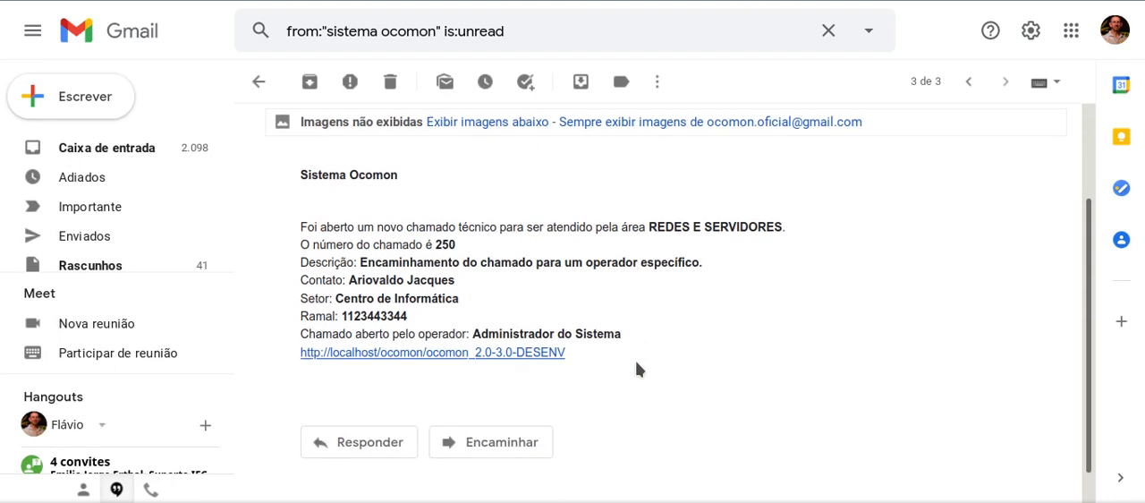
pyautogui.scroll(2, 636, 370)
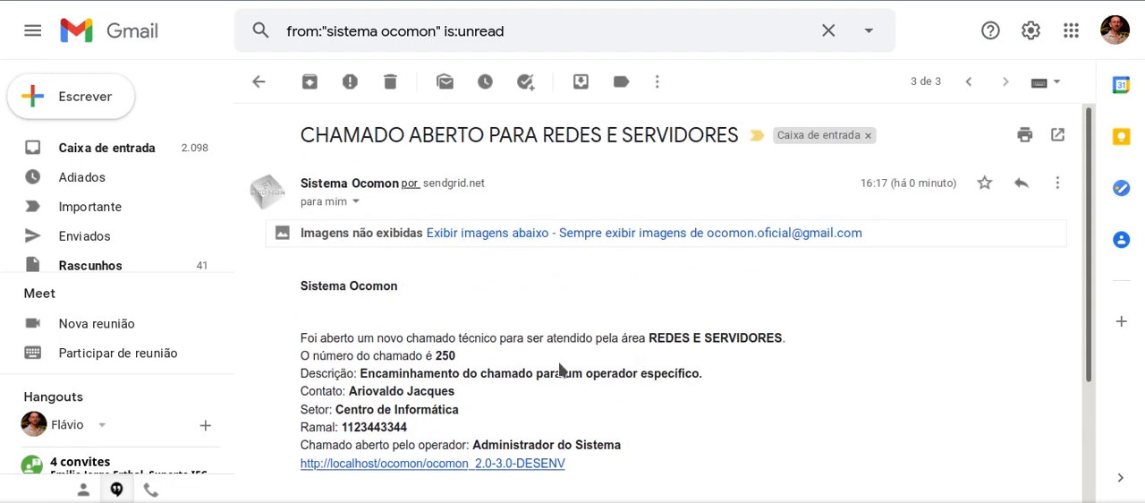
pyautogui.click(260, 82)
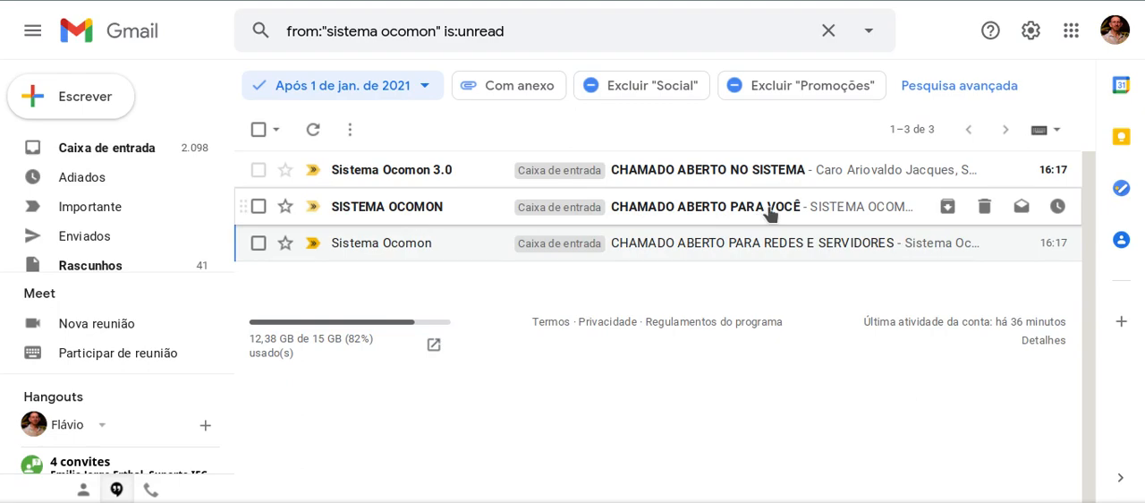
# Step: Read the "CHAMADO ABERTO PARA VOCÊ" e-mail, checking which operator it addresses, and return to the message list
pyautogui.click(662, 209)
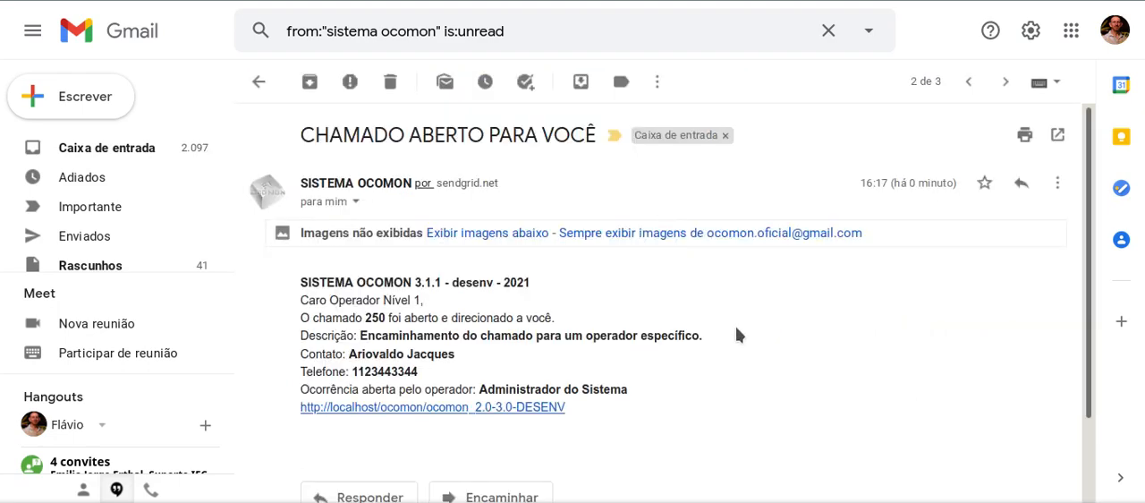
pyautogui.scroll(-2, 735, 332)
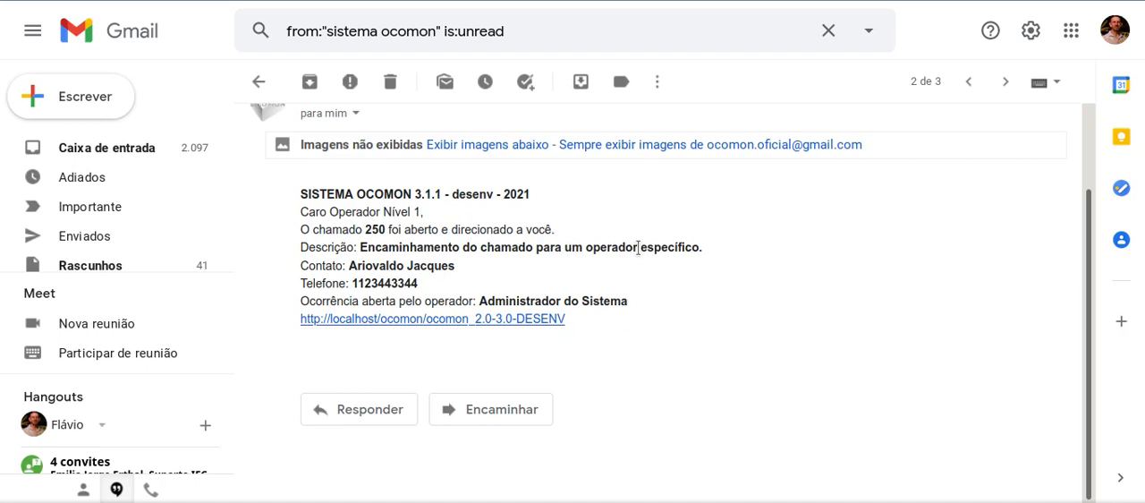
pyautogui.moveTo(330, 212); pyautogui.dragTo(421, 214)
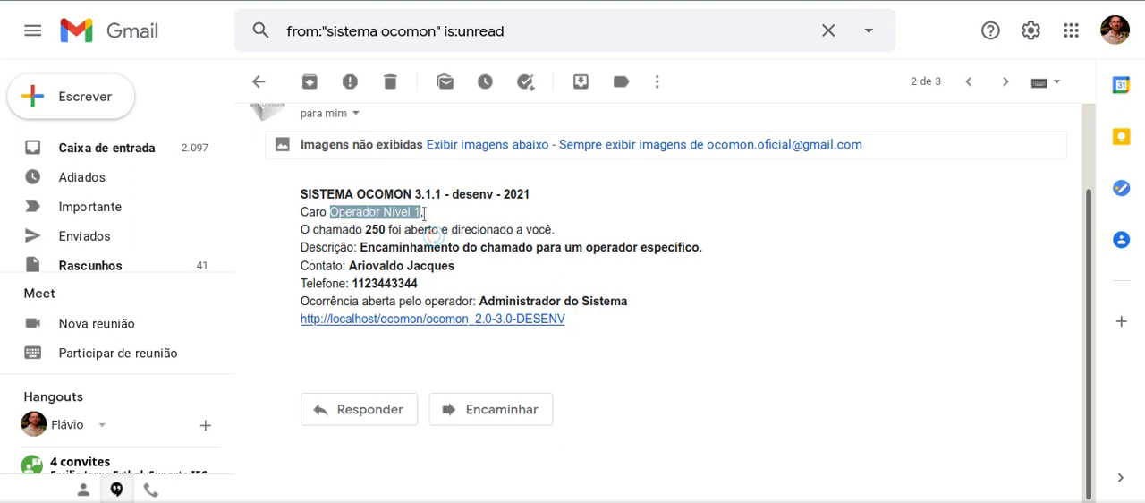
pyautogui.click(357, 211)
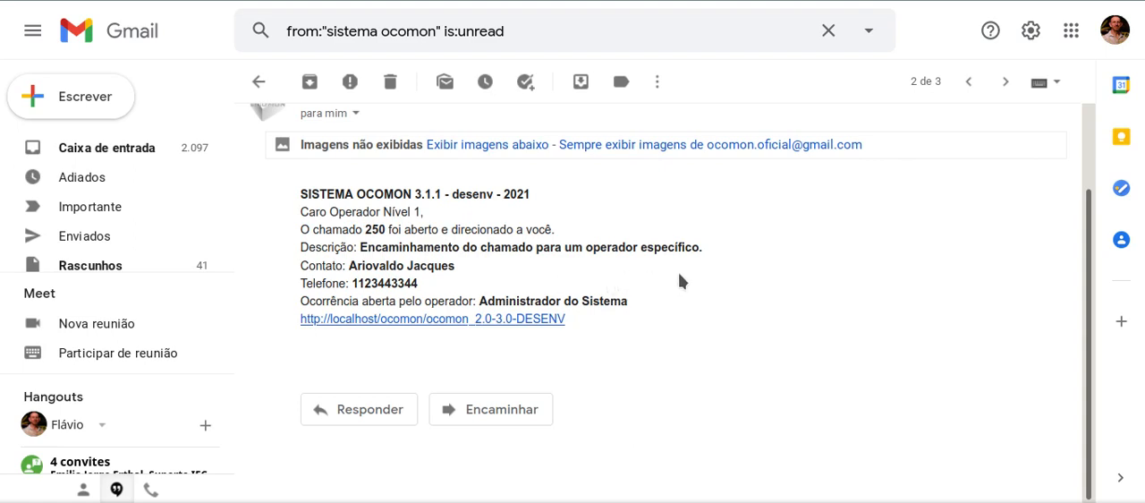
pyautogui.scroll(2, 662, 304)
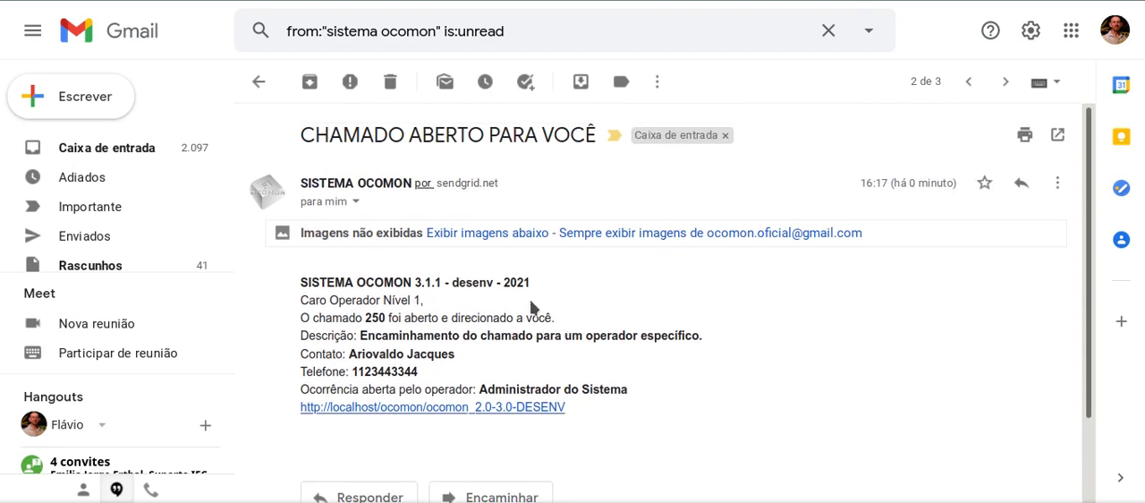
pyautogui.scroll(-1, 531, 304)
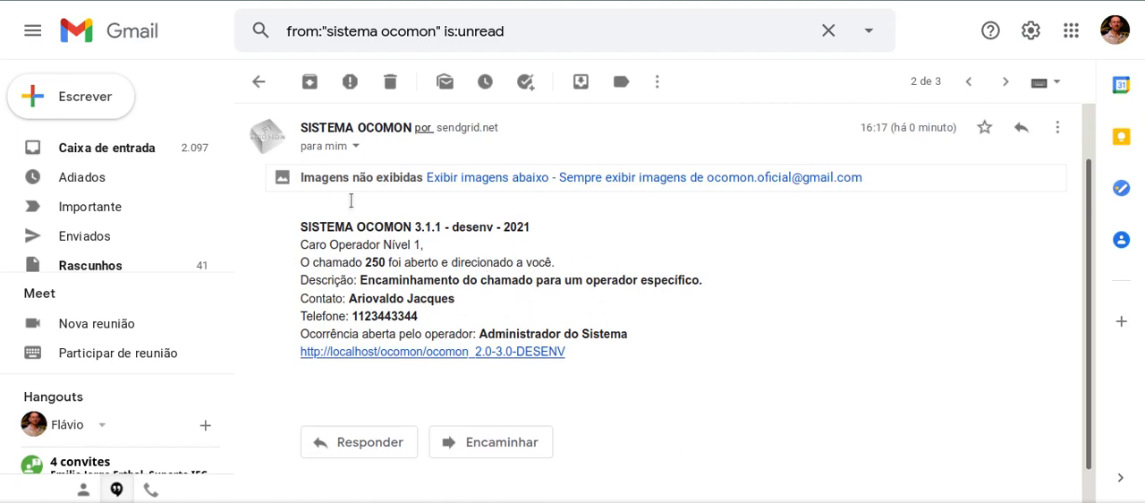
pyautogui.click(259, 81)
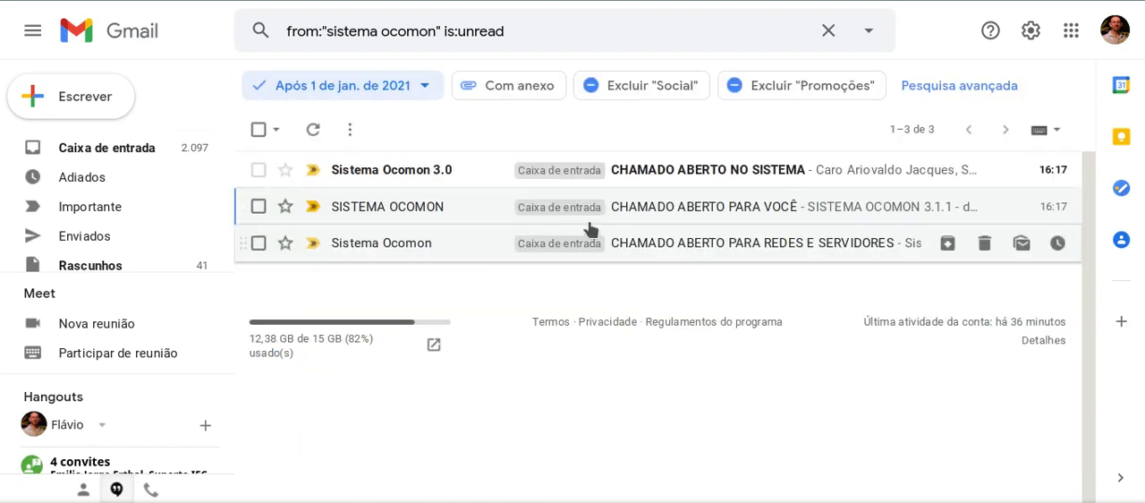
# Step: Read the "CHAMADO ABERTO NO SISTEMA" e-mail sent to the contact, checking the ticket description in it
pyautogui.click(475, 175)
pyautogui.scroll(-1, 536, 295)
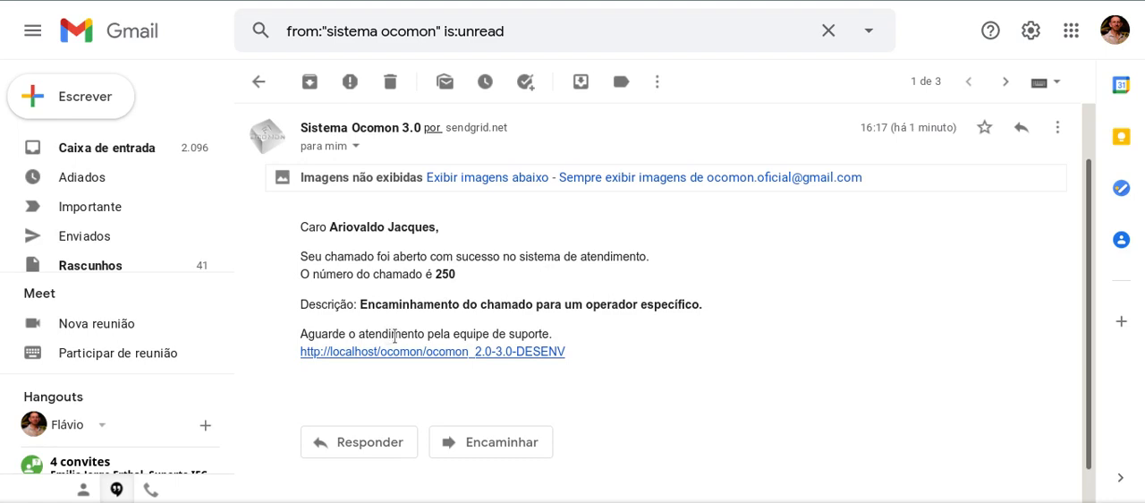
pyautogui.moveTo(592, 304); pyautogui.dragTo(718, 309)
pyautogui.click(740, 302)
# Step: Switch back to OcoMon and check the current operator shown in the new ticket's details
pyautogui.click(542, 0)
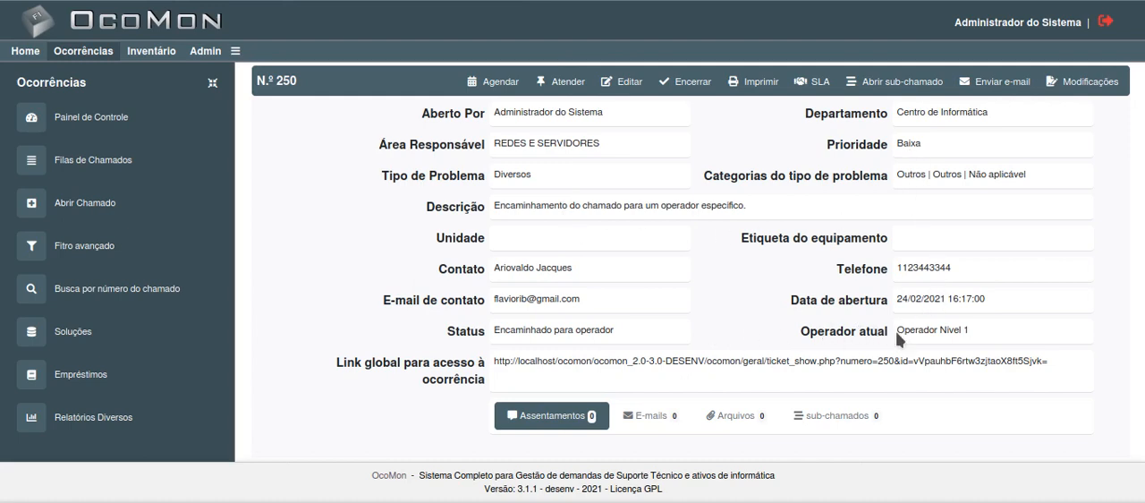
pyautogui.moveTo(899, 330); pyautogui.dragTo(962, 334)
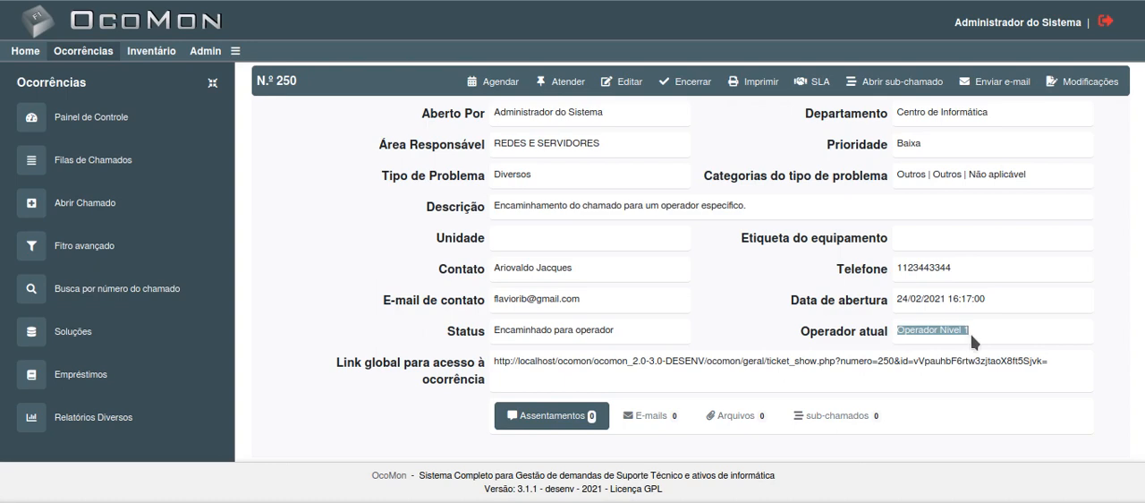
pyautogui.click(976, 327)
pyautogui.moveTo(918, 330); pyautogui.dragTo(975, 329)
pyautogui.click(991, 347)
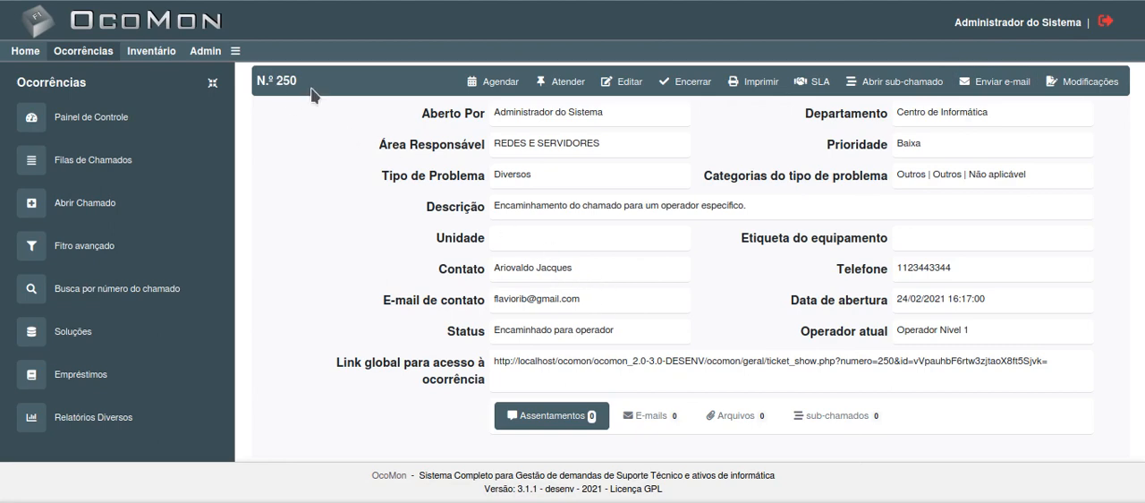
# Step: Search the open service queue (Fila aberta para atendimento) for ticket 250, and clear the search
pyautogui.click(77, 168)
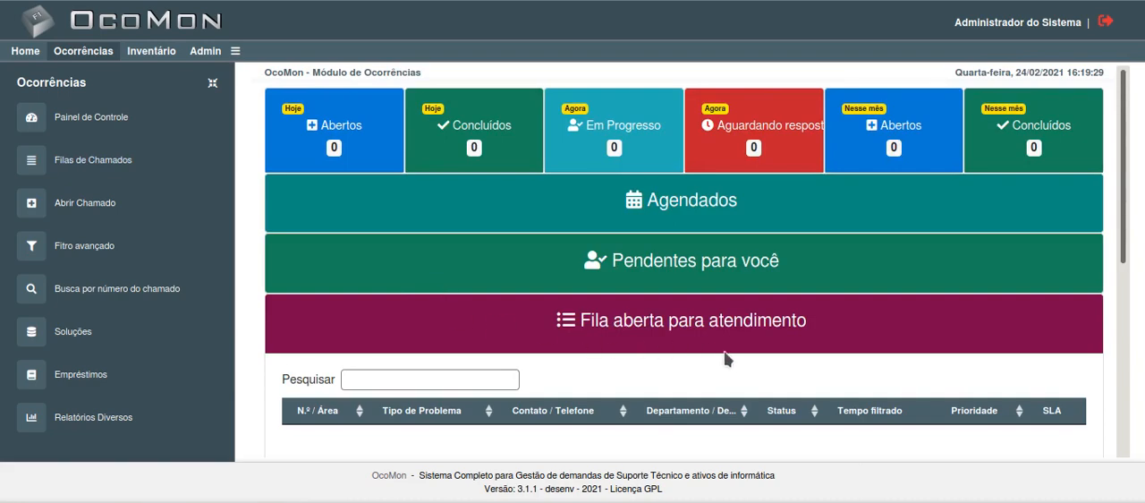
pyautogui.scroll(-2, 830, 369)
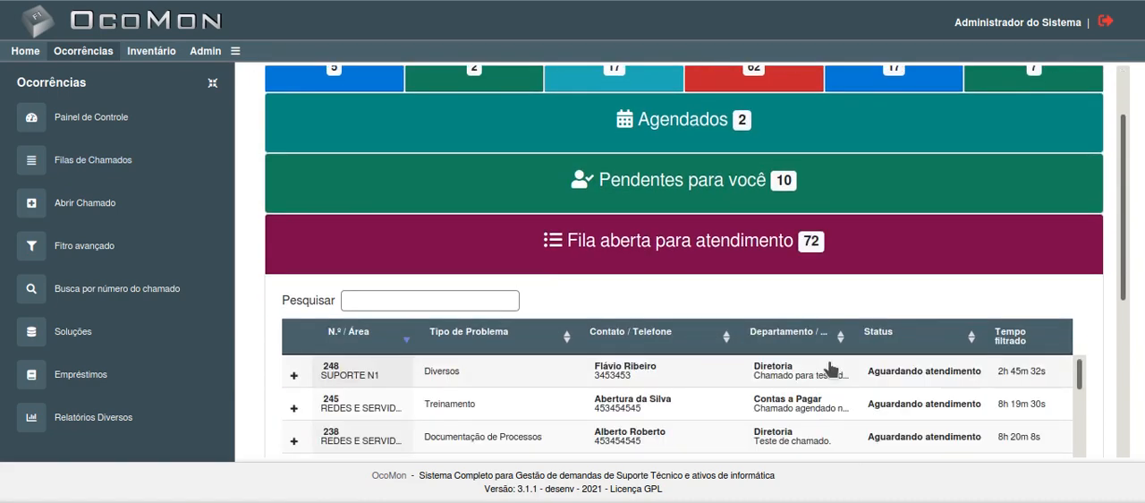
pyautogui.click(374, 219)
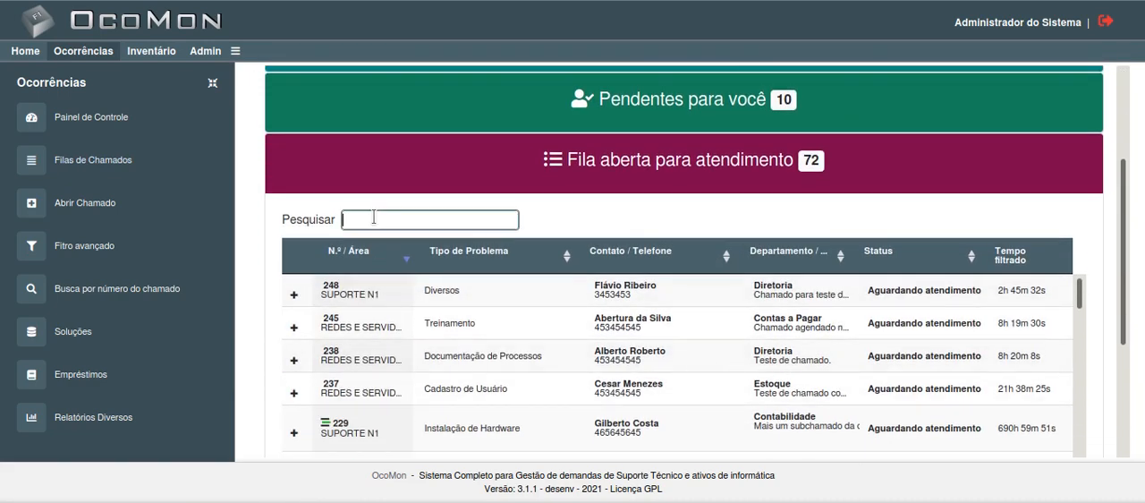
pyautogui.write('250')
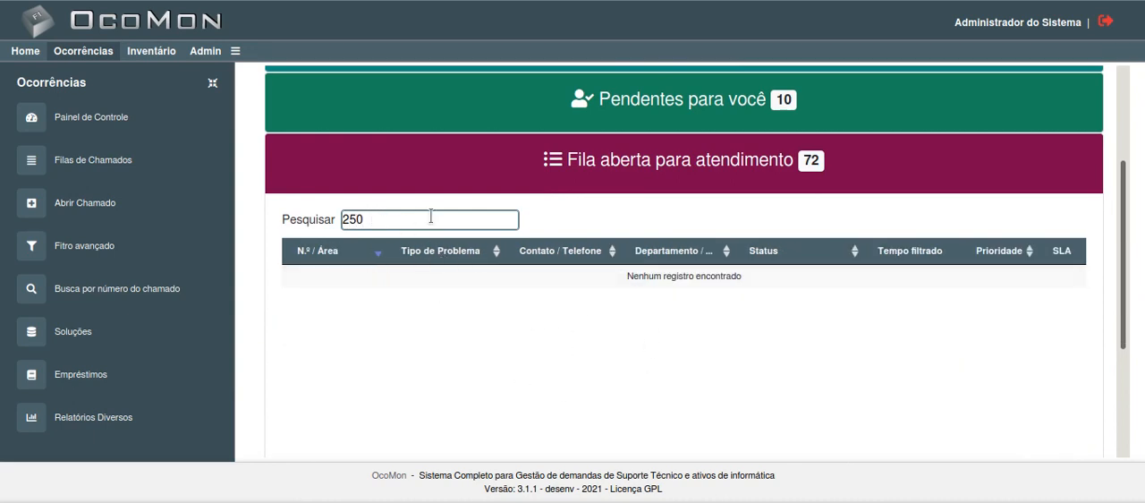
pyautogui.press('BackSpace')
pyautogui.press('BackSpace')
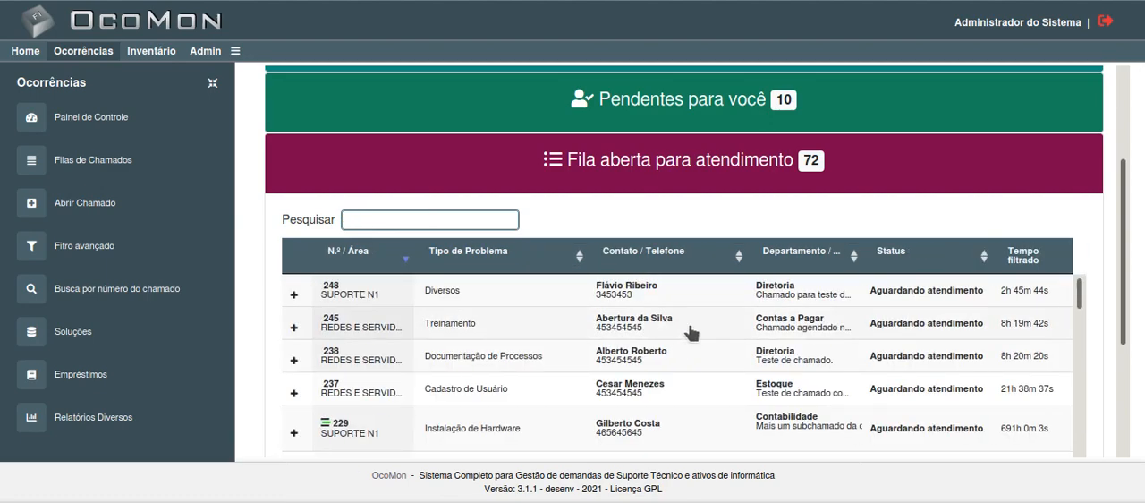
# Step: Log out of the administrator account and log in as "operador", entering the account password
pyautogui.scroll(3, 690, 328)
pyautogui.click(1105, 23)
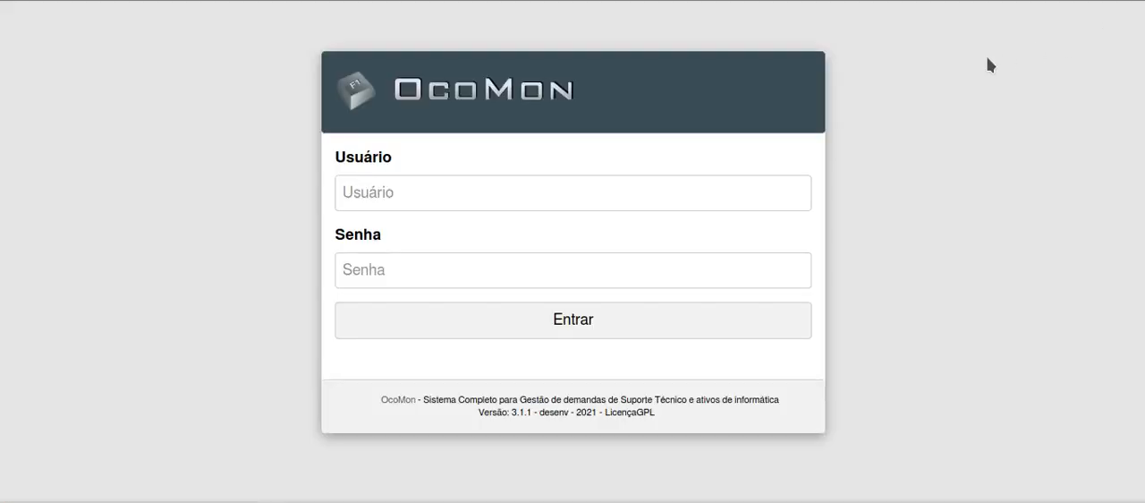
pyautogui.click(471, 196)
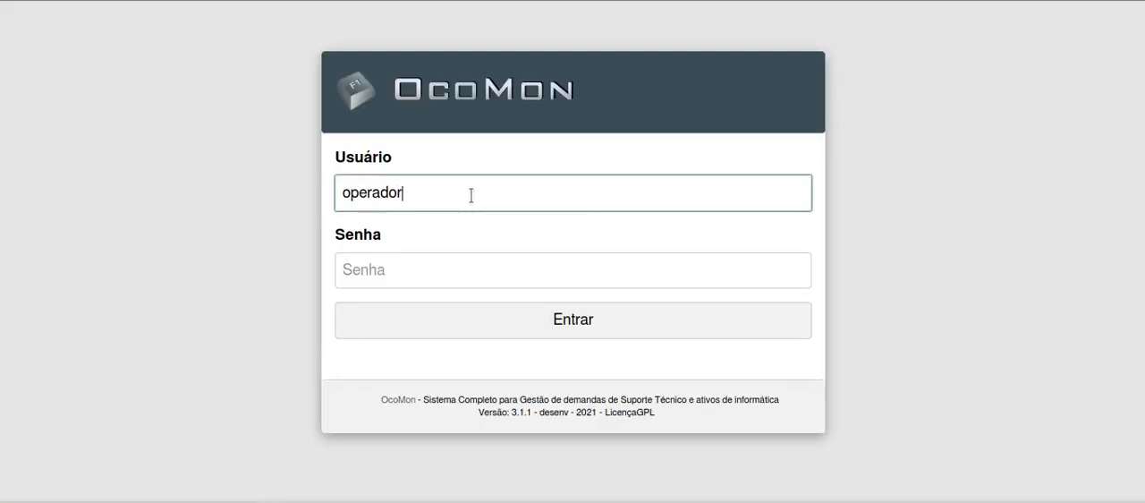
pyautogui.press('Tab')
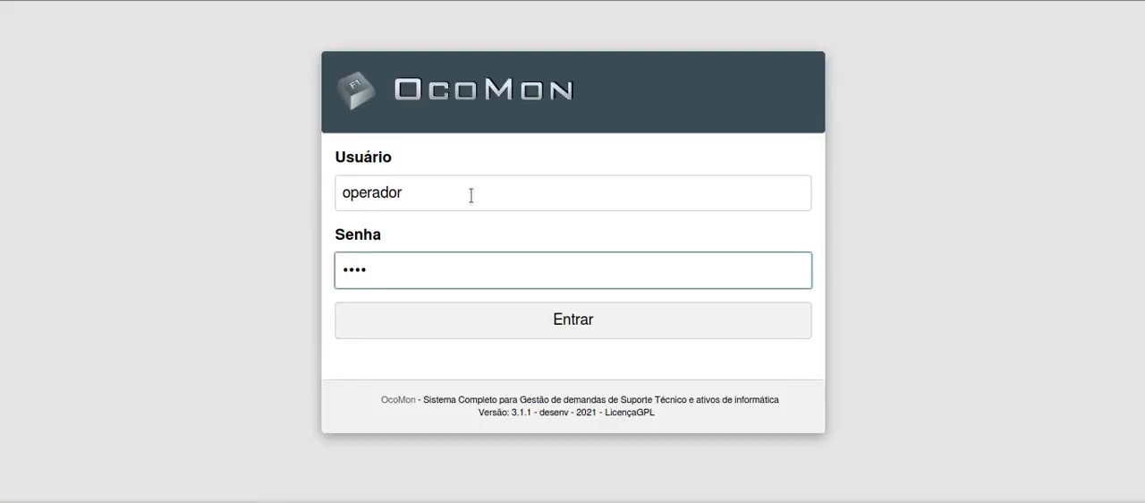
pyautogui.press('Return')
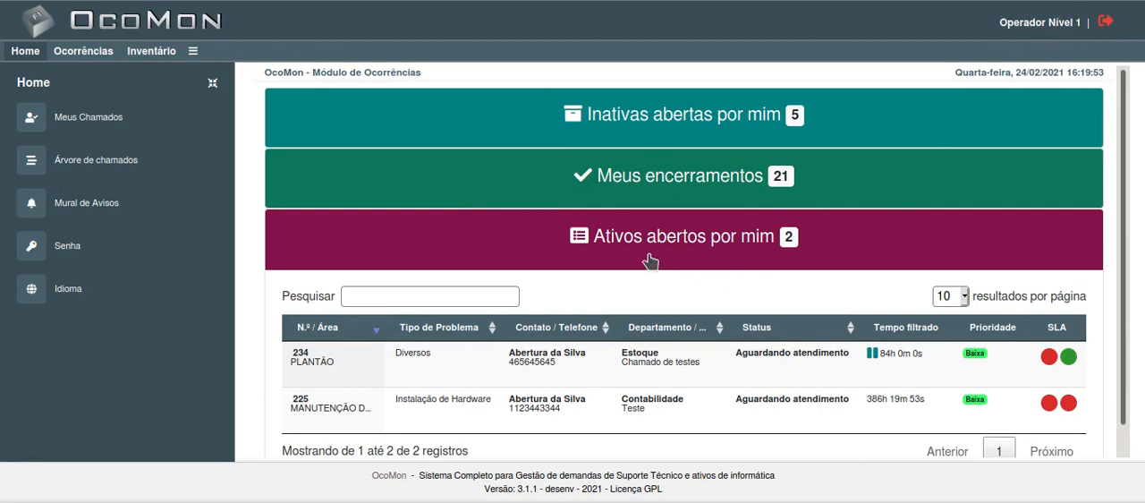
# Step: Open the Ocorrências module and check the tickets listed under "Pendentes para você", collapsing the list when done
pyautogui.click(79, 55)
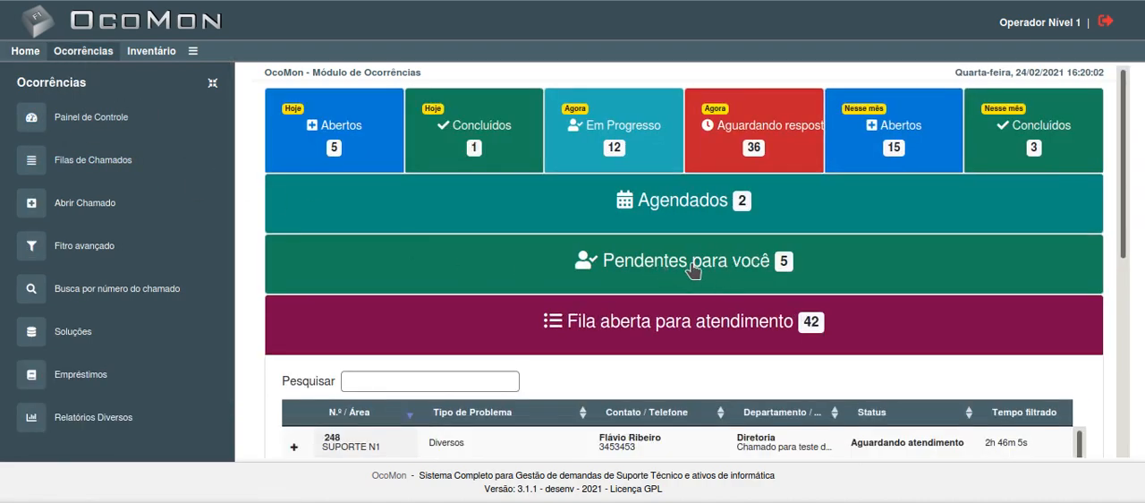
pyautogui.scroll(-1, 693, 270)
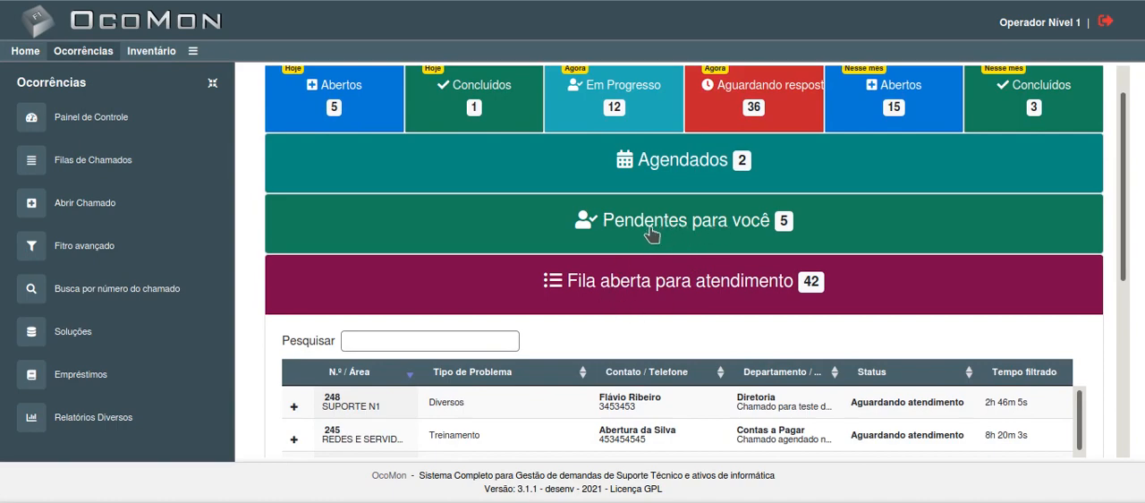
pyautogui.click(677, 225)
pyautogui.scroll(-3, 528, 288)
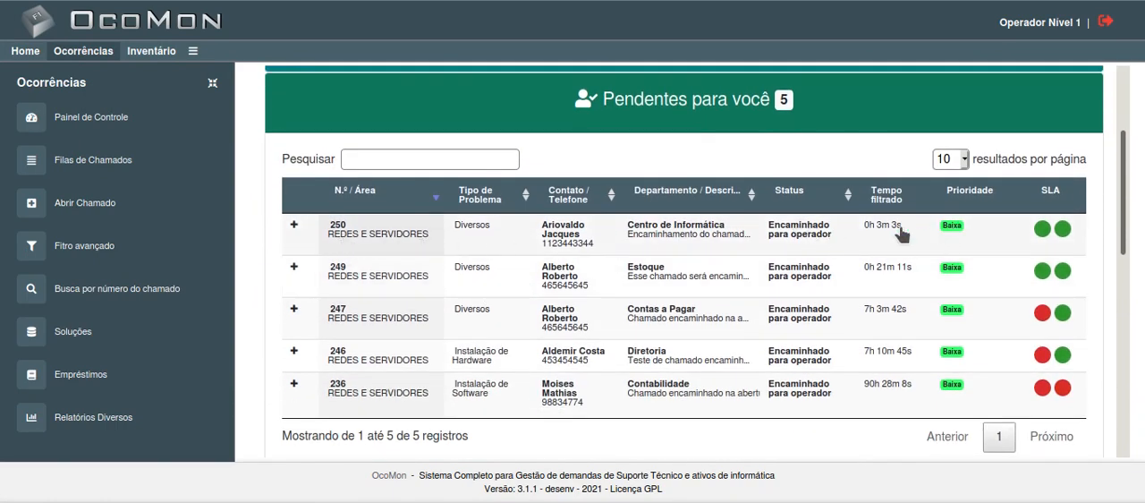
pyautogui.scroll(3, 514, 275)
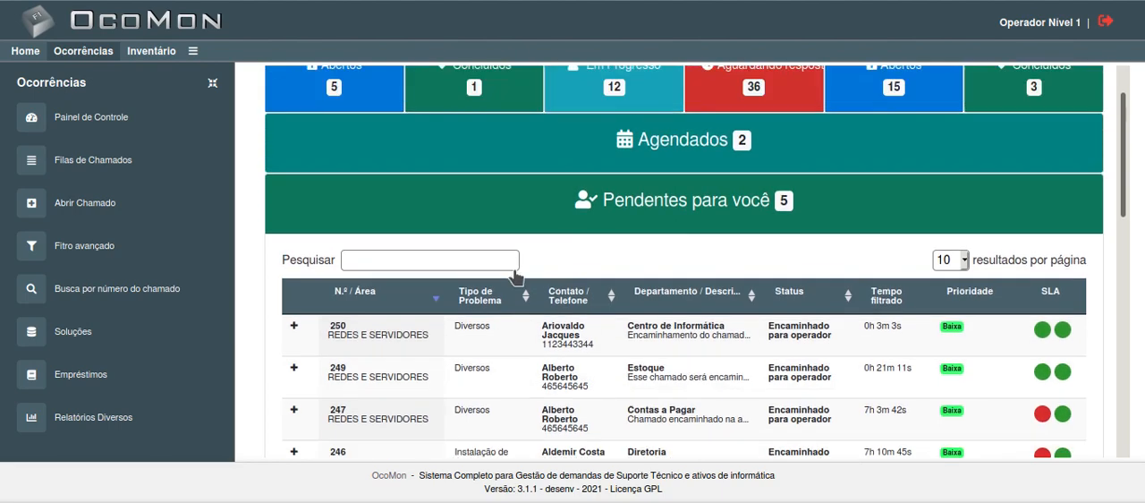
pyautogui.click(747, 222)
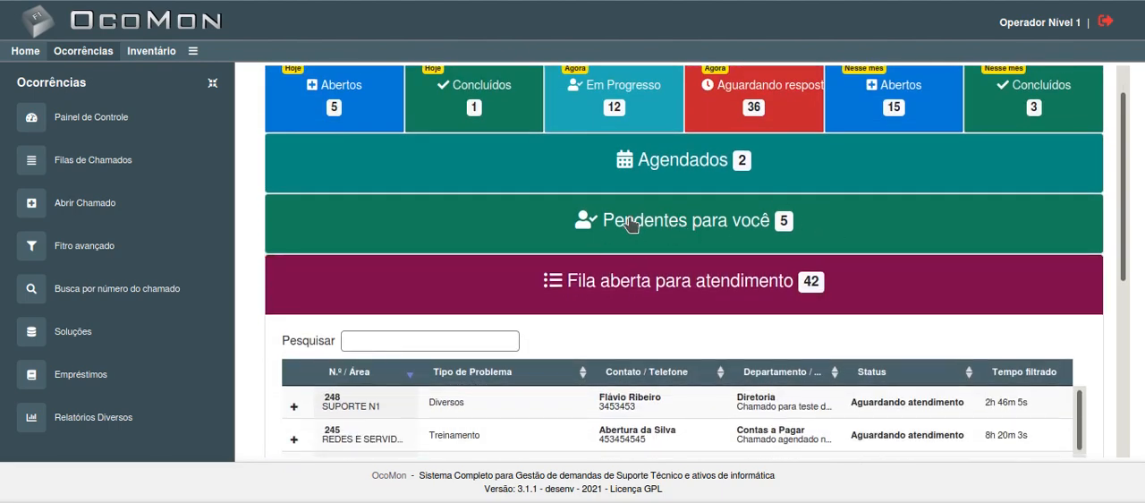
pyautogui.scroll(1, 788, 242)
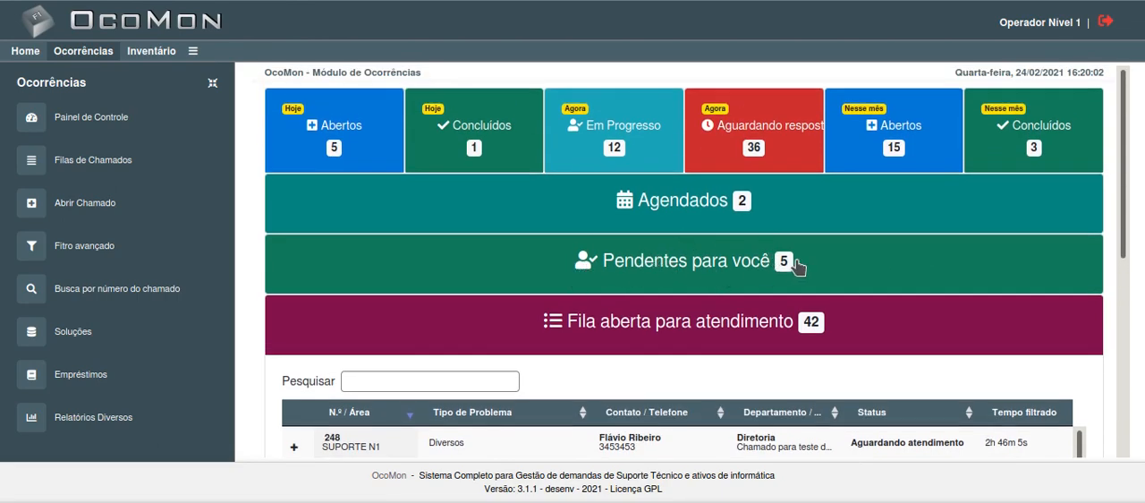
# Step: Expand the "Pendentes para você" list again and open the full details of ticket 250 from it
pyautogui.click(899, 266)
pyautogui.scroll(-2, 858, 266)
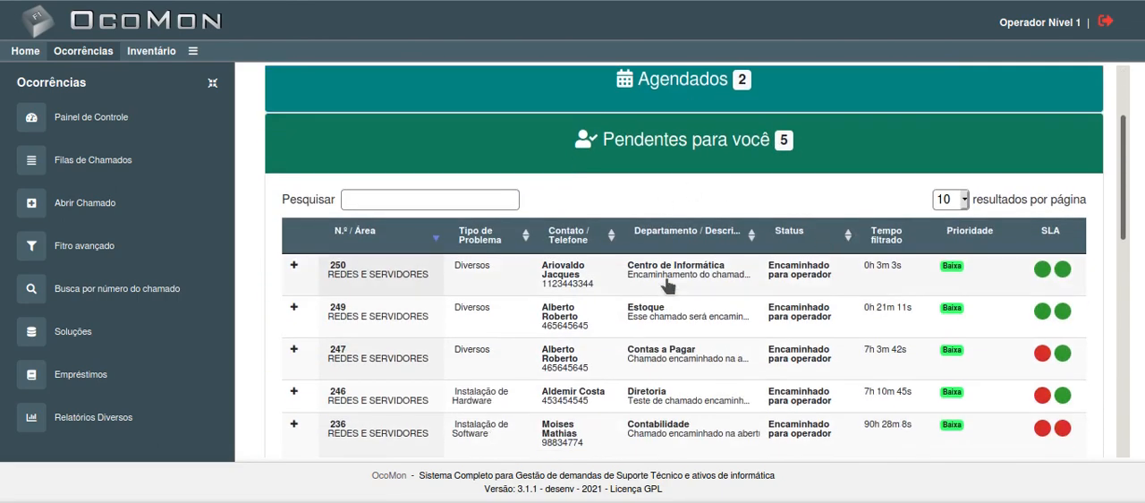
pyautogui.scroll(-3, 695, 323)
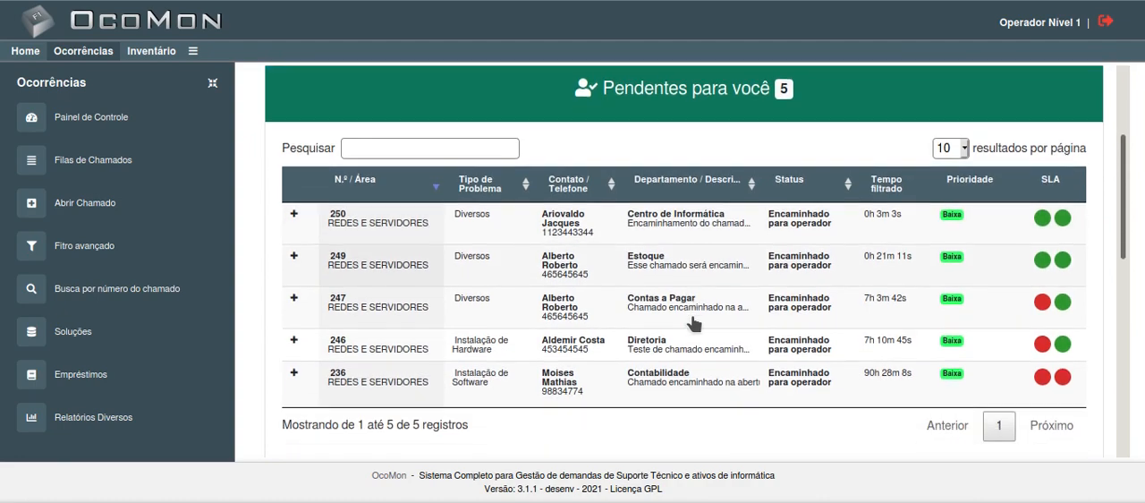
pyautogui.scroll(3, 650, 293)
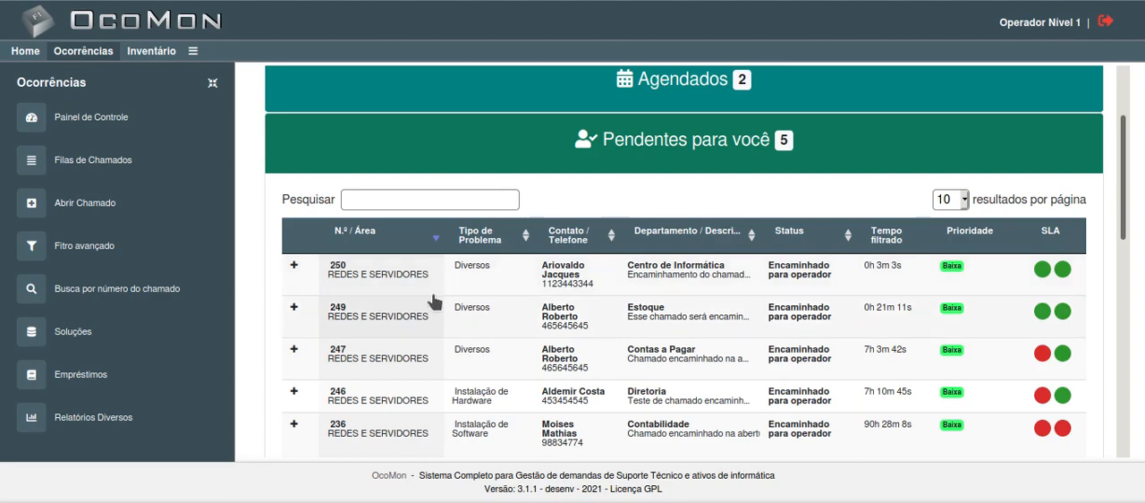
pyautogui.click(695, 279)
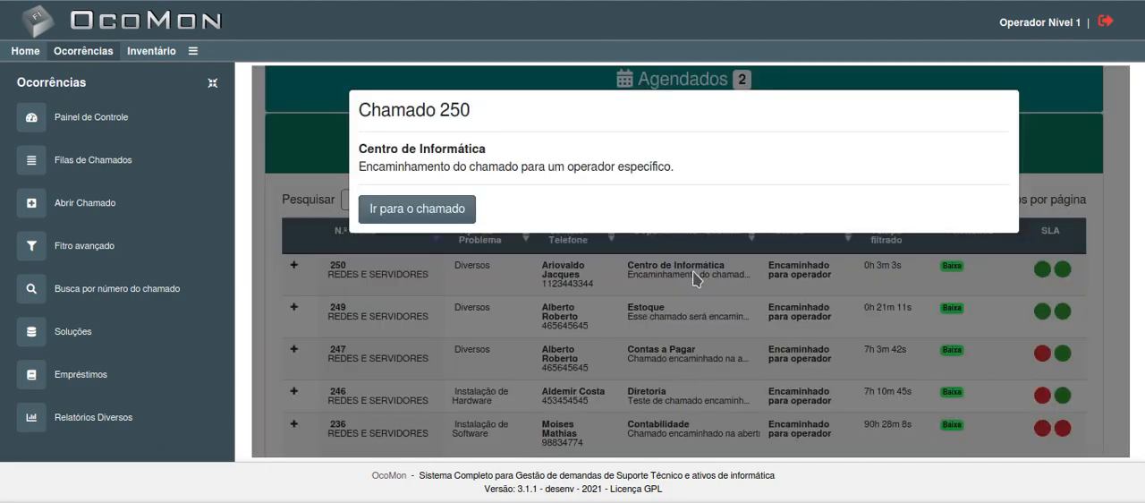
pyautogui.click(413, 213)
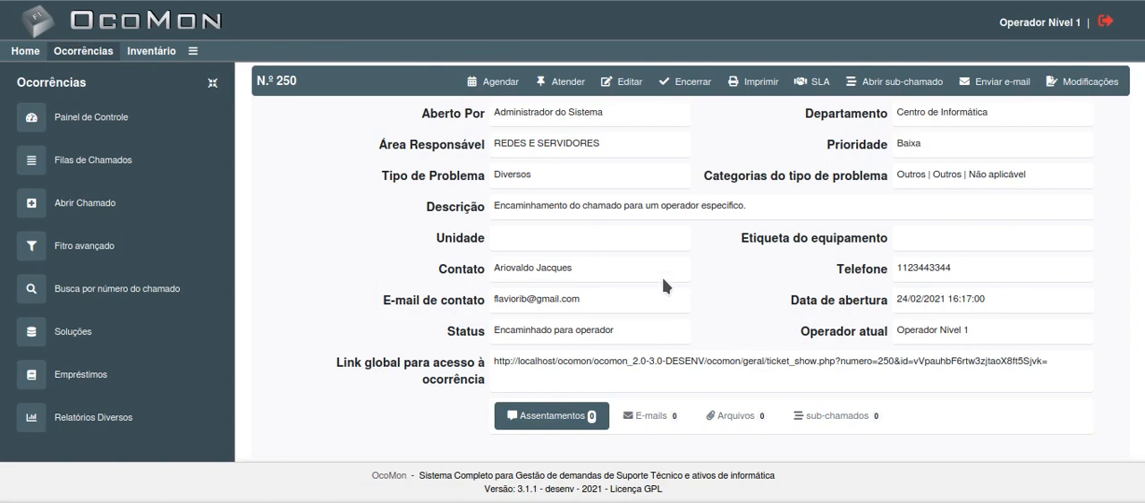
# Step: Take ticket 250 into service with Atender, confirm it, and review the ticket's status and Assentamentos entries
pyautogui.click(558, 84)
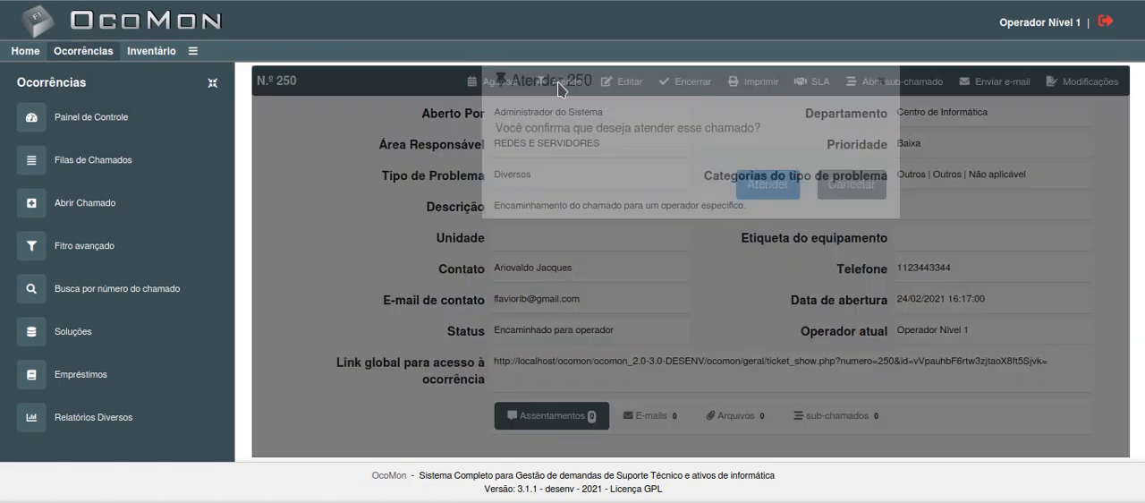
pyautogui.click(761, 218)
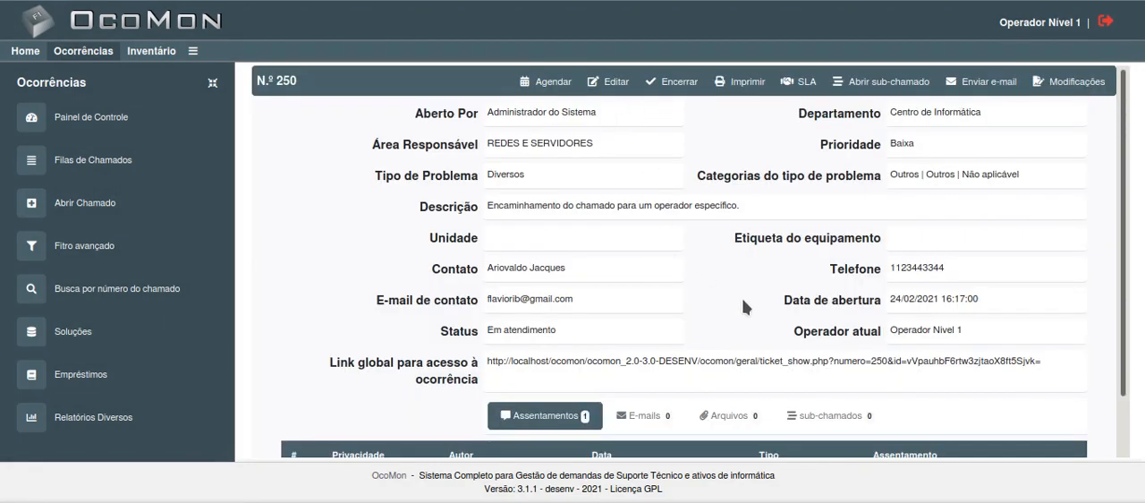
pyautogui.scroll(-1, 742, 298)
pyautogui.scroll(1, 742, 297)
pyautogui.scroll(-1, 760, 308)
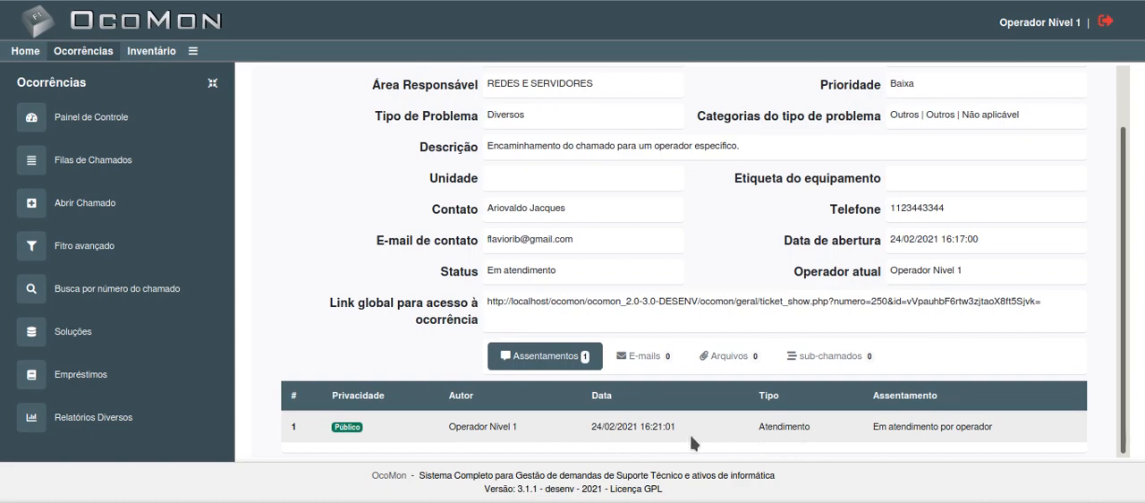
pyautogui.scroll(1, 640, 185)
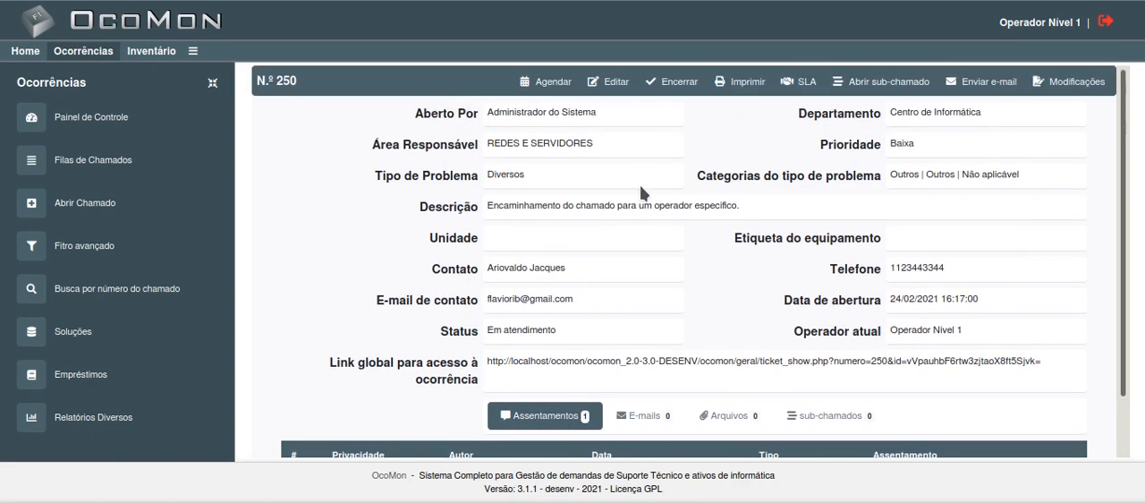
# Step: Open ticket 250 for editing and enable the e-mail notification for Contato
pyautogui.click(611, 85)
pyautogui.scroll(-5, 767, 286)
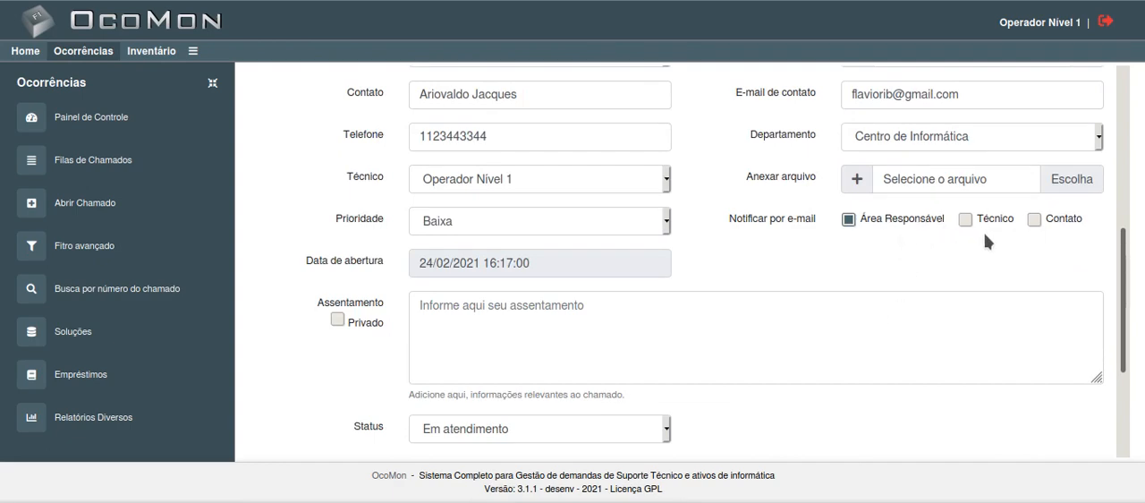
pyautogui.click(1034, 220)
# Step: Review the ticket's edit form, examining the responsible area, problem type, description, technician, notification options, Assentamento field and status
pyautogui.scroll(1, 977, 242)
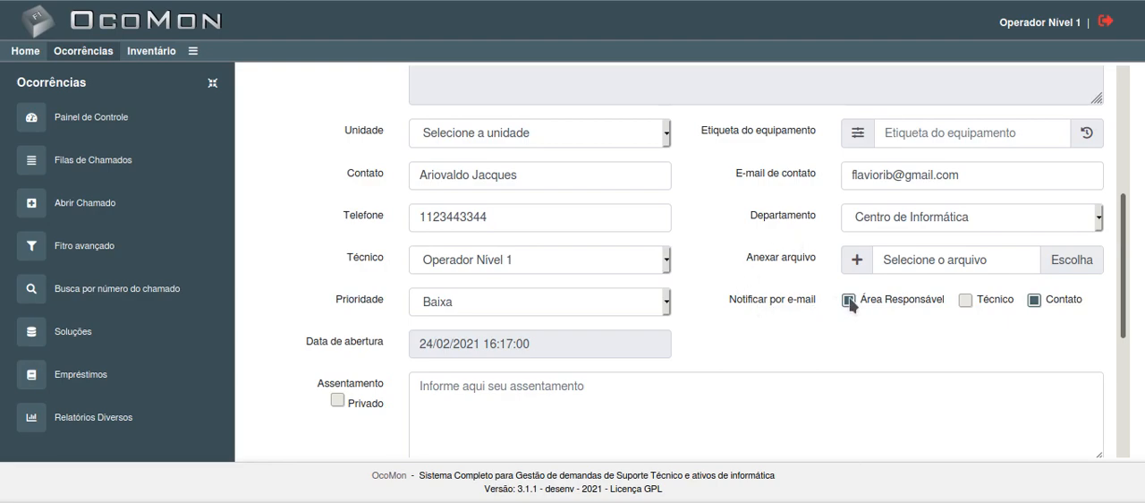
pyautogui.scroll(-3, 734, 304)
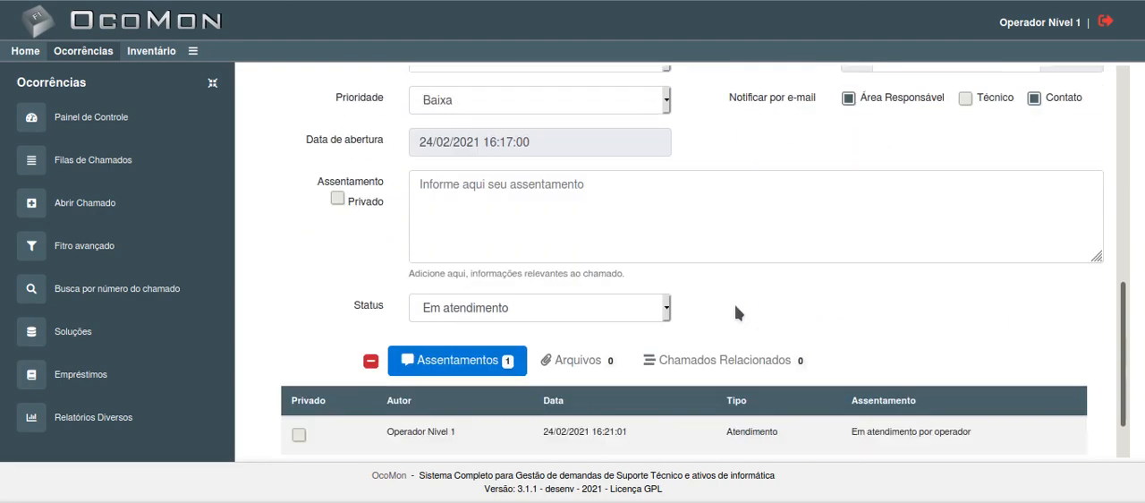
pyautogui.scroll(6, 734, 304)
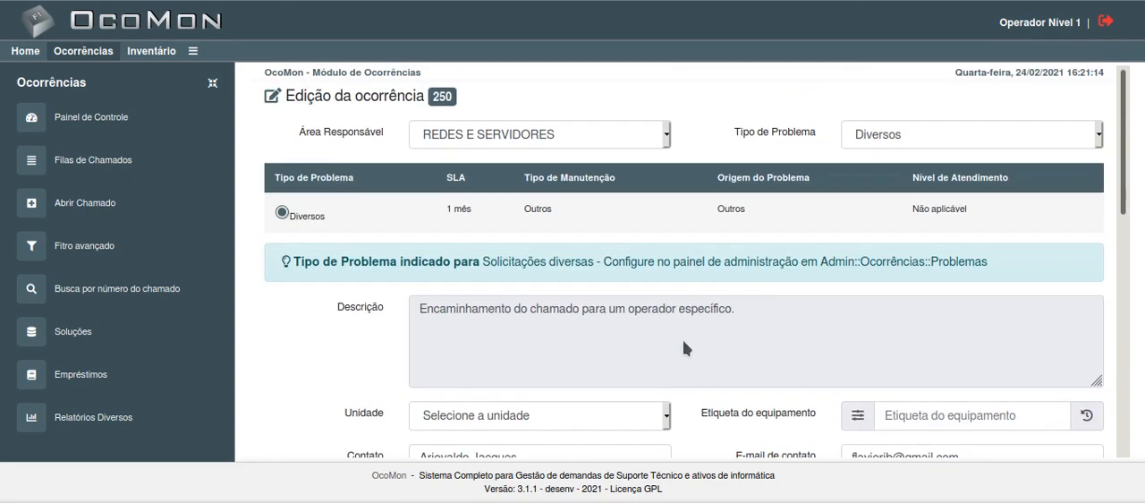
pyautogui.scroll(-3, 704, 370)
pyautogui.scroll(3, 703, 370)
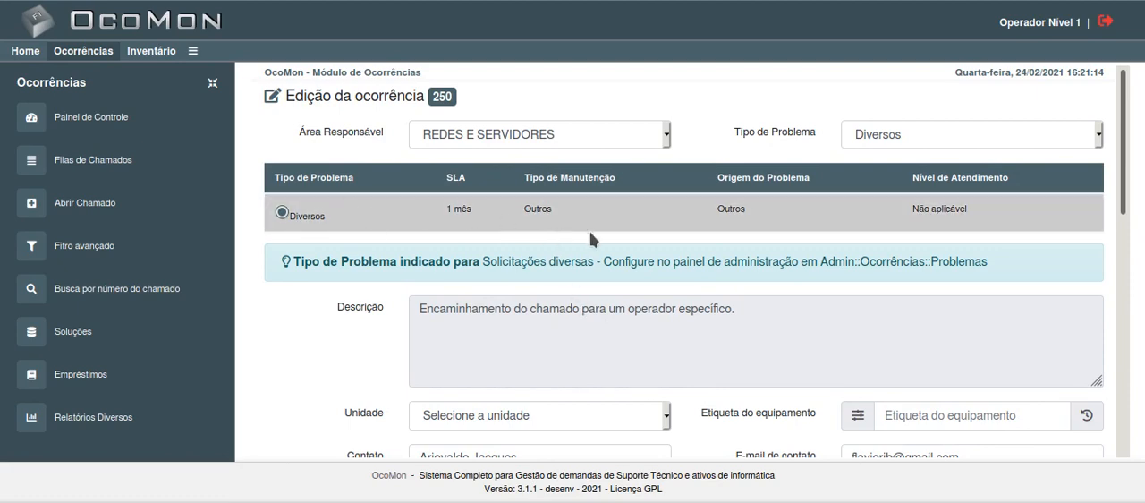
pyautogui.scroll(-2, 359, 310)
pyautogui.scroll(-4, 359, 311)
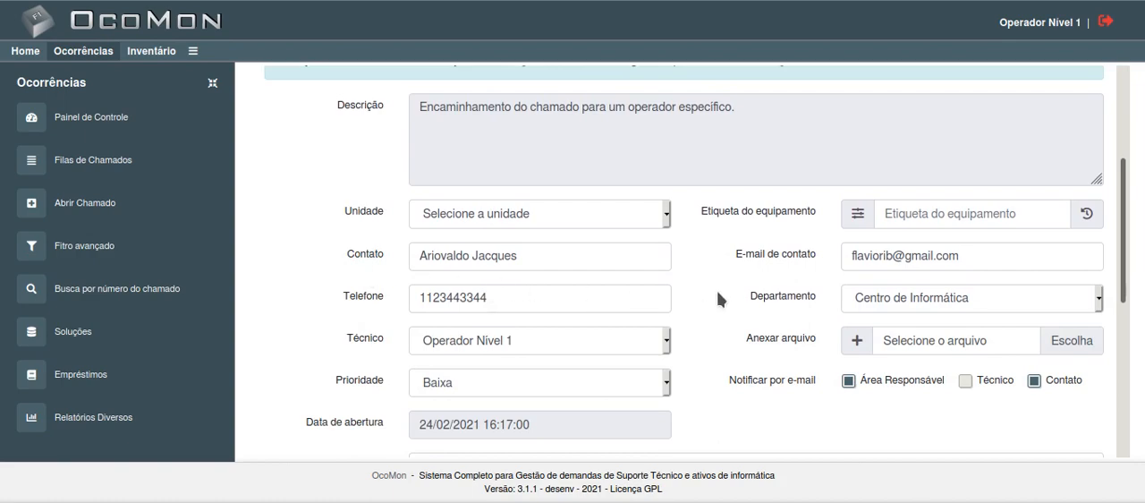
pyautogui.scroll(-1, 729, 288)
pyautogui.scroll(5, 730, 288)
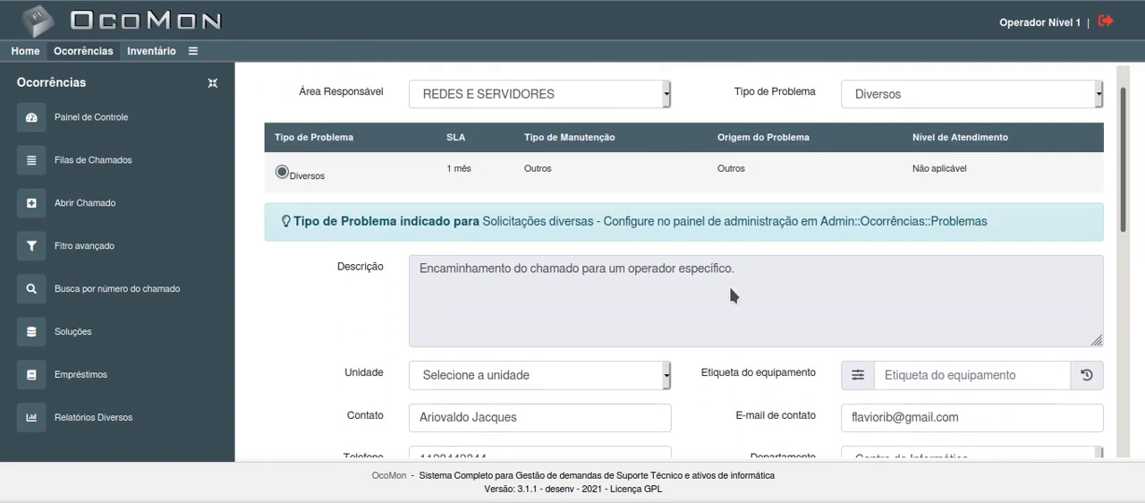
pyautogui.scroll(-3, 742, 295)
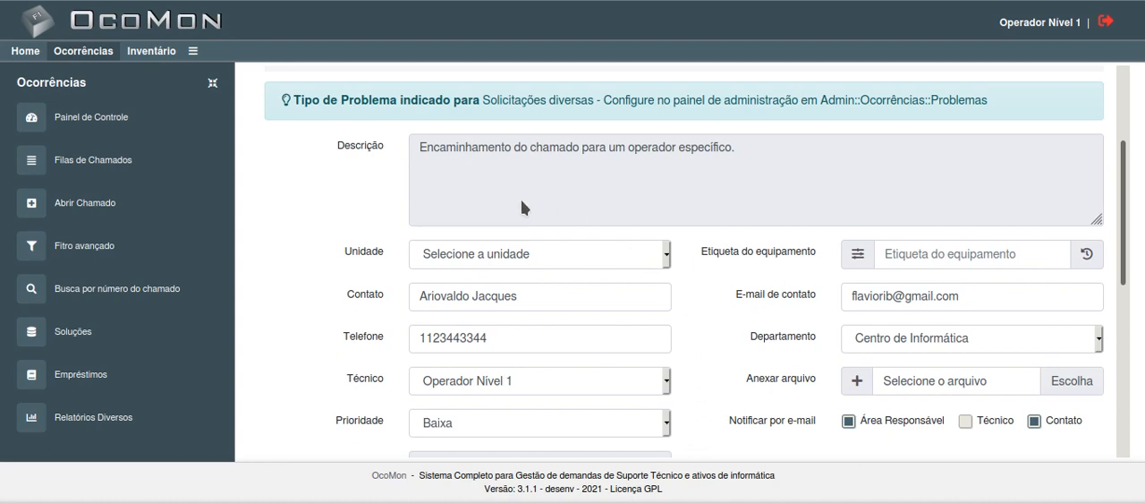
pyautogui.scroll(3, 626, 313)
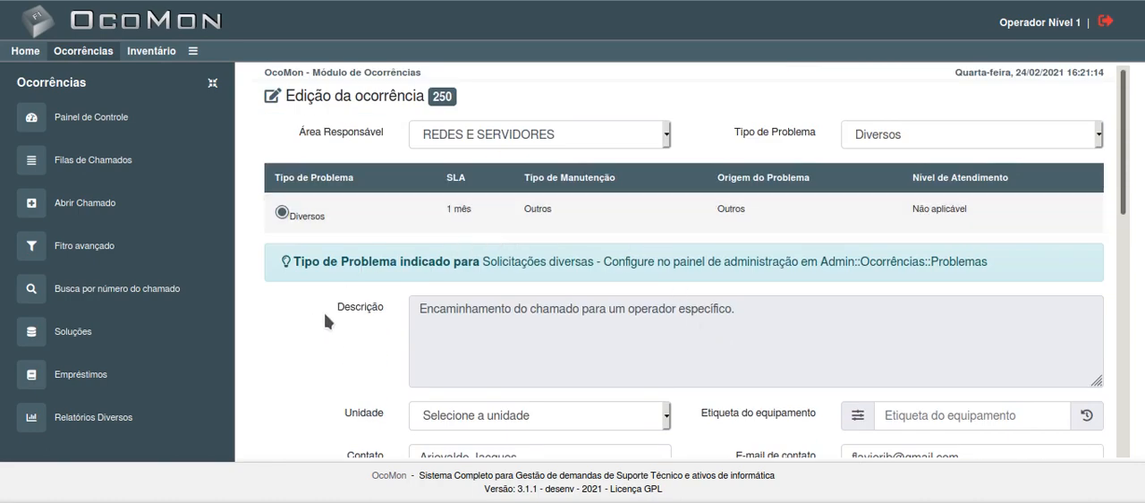
pyautogui.scroll(-1, 778, 306)
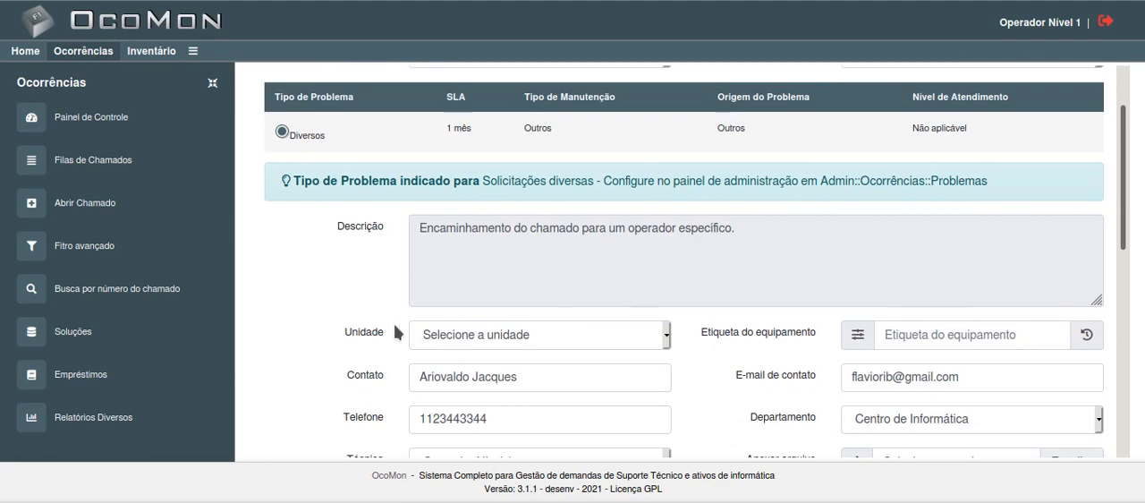
pyautogui.scroll(1, 321, 328)
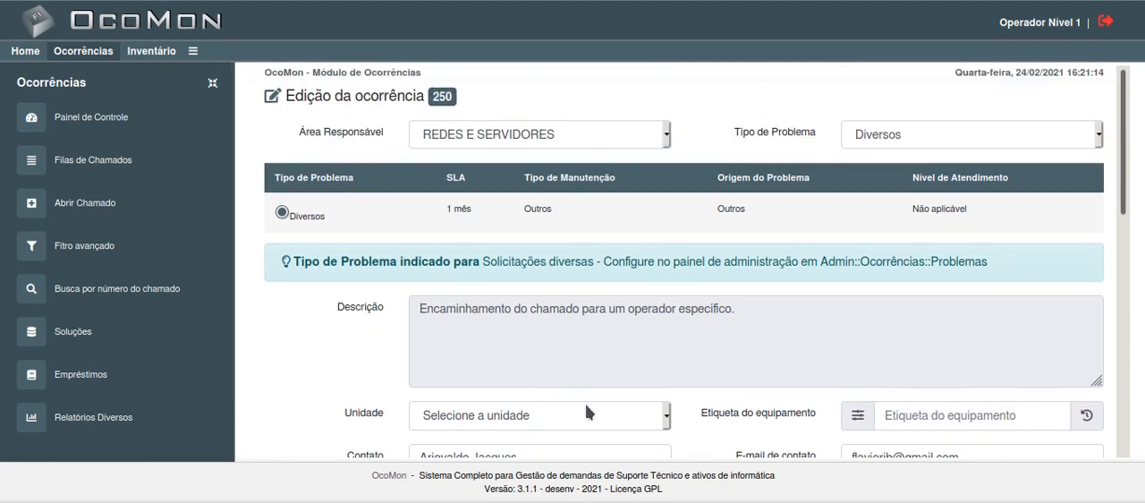